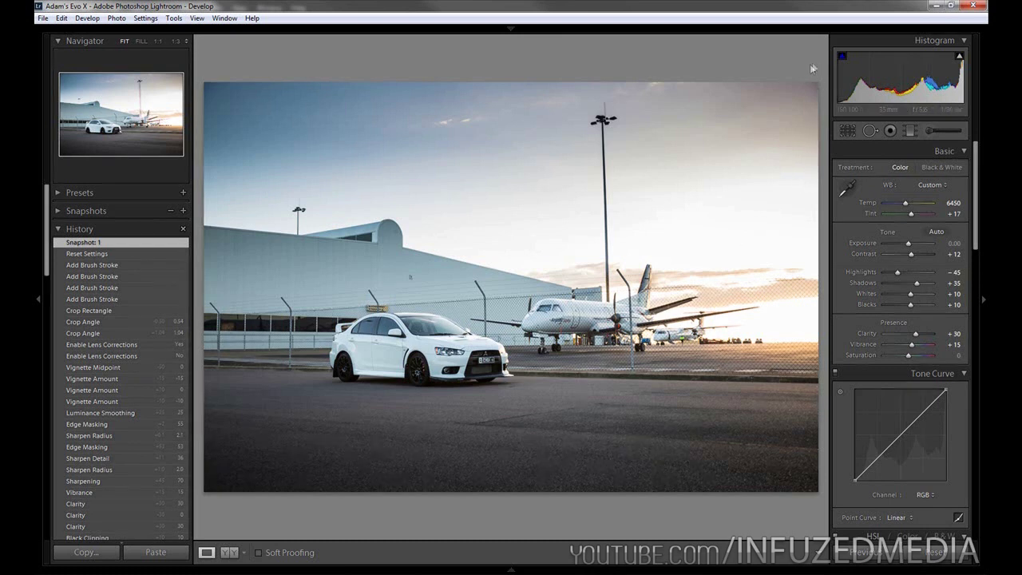
Reset all develop settings on the photo and straighten it to a crop angle of about 0.76.
{"action": "mouse_move", "coordinate": [719, 32]}
{"action": "left_click", "coordinate": [935, 553]}
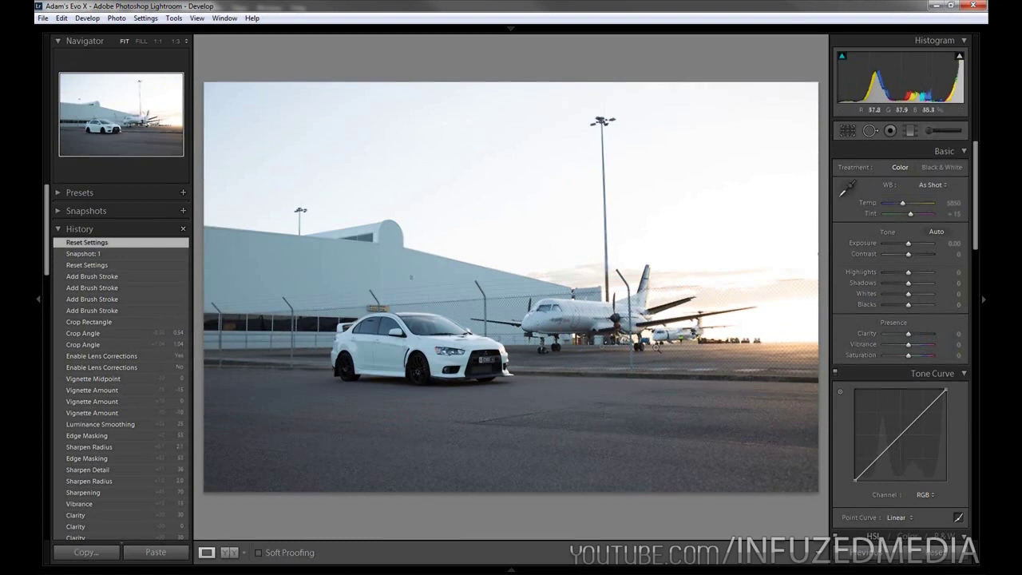
{"action": "key", "text": "r"}
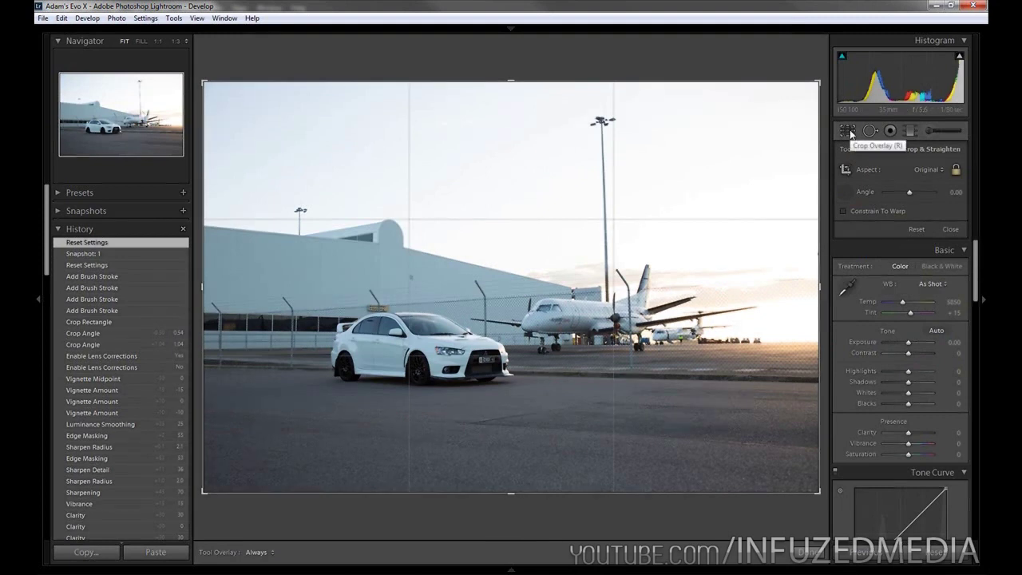
{"action": "left_click", "coordinate": [844, 196]}
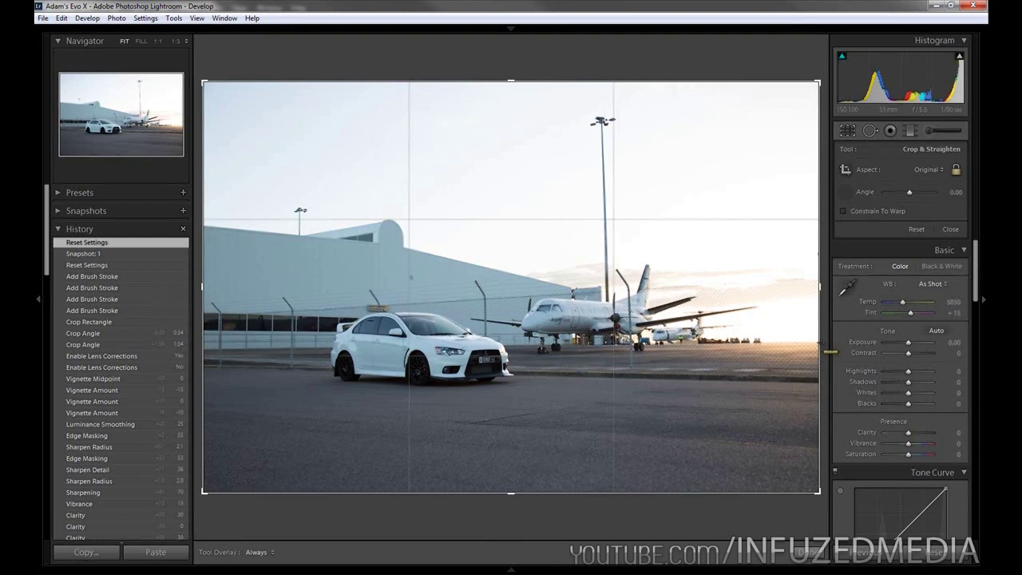
{"action": "left_click_drag", "start_coordinate": [820, 342], "coordinate": [563, 349]}
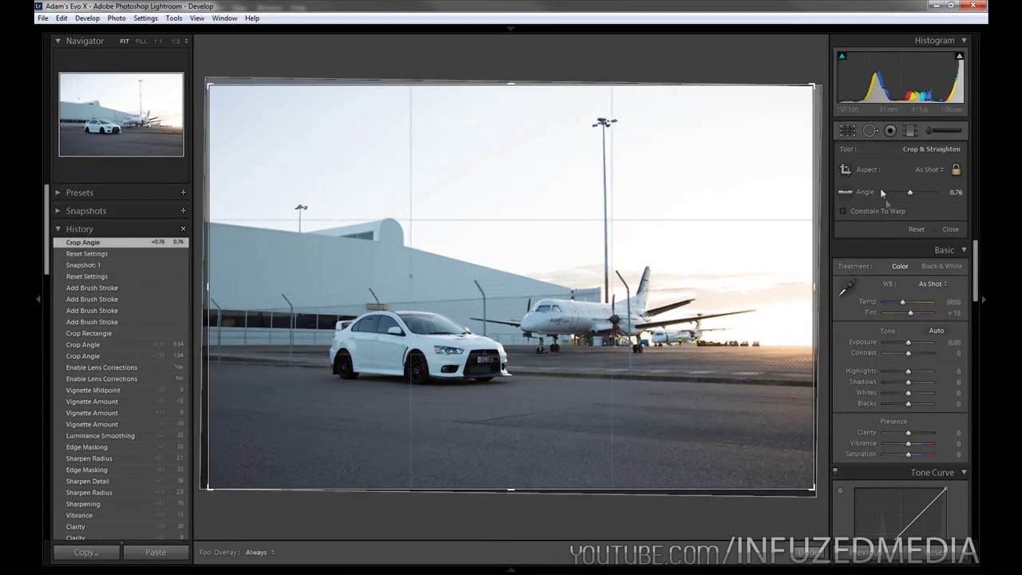
{"action": "left_click", "coordinate": [848, 133]}
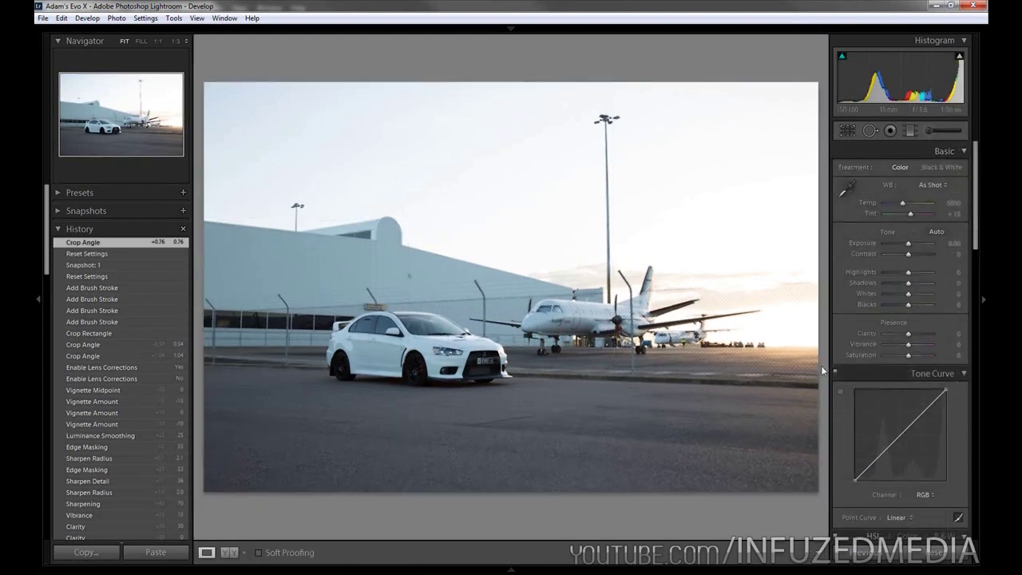
Try the Auto white balance and compare the photo with its before version.
{"action": "key", "text": "i"}
{"action": "left_click", "coordinate": [935, 186]}
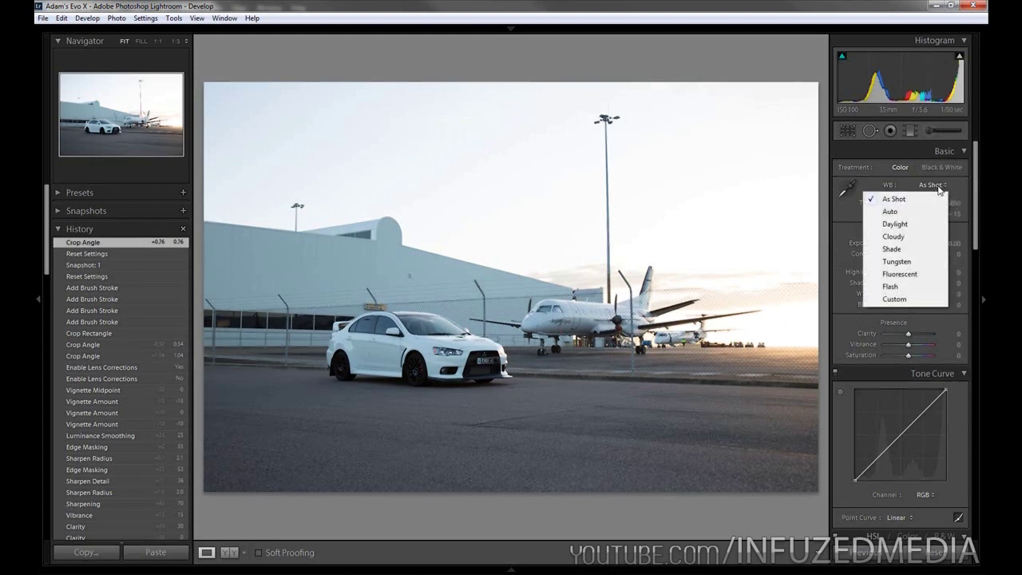
{"action": "left_click", "coordinate": [902, 213]}
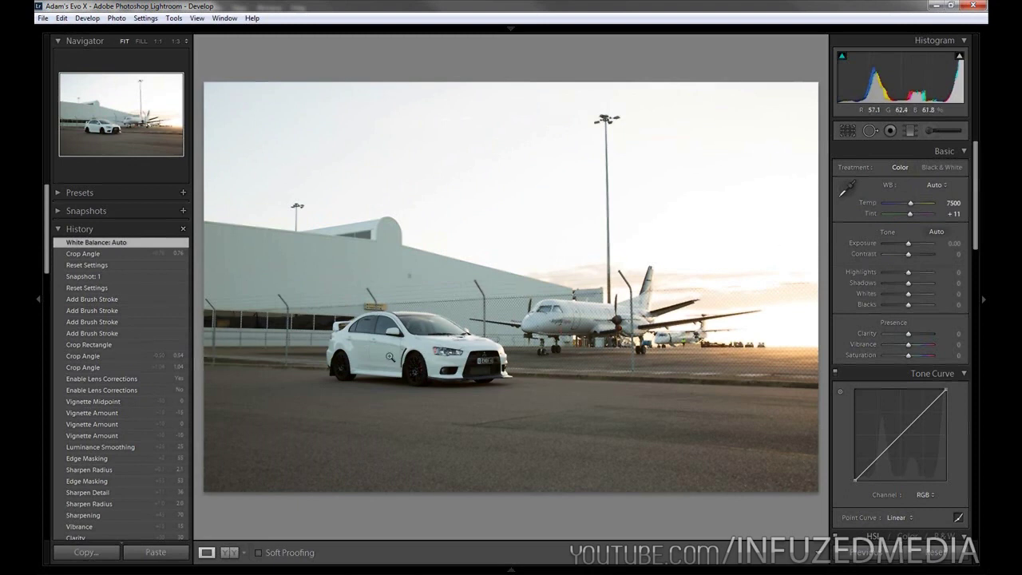
{"action": "key", "text": "backslash"}
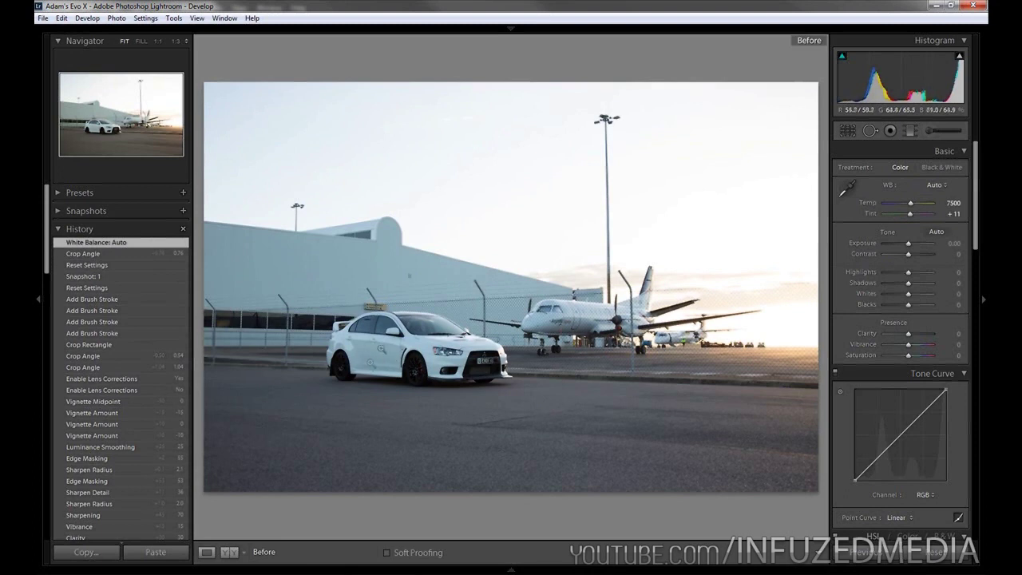
{"action": "key", "text": "backslash"}
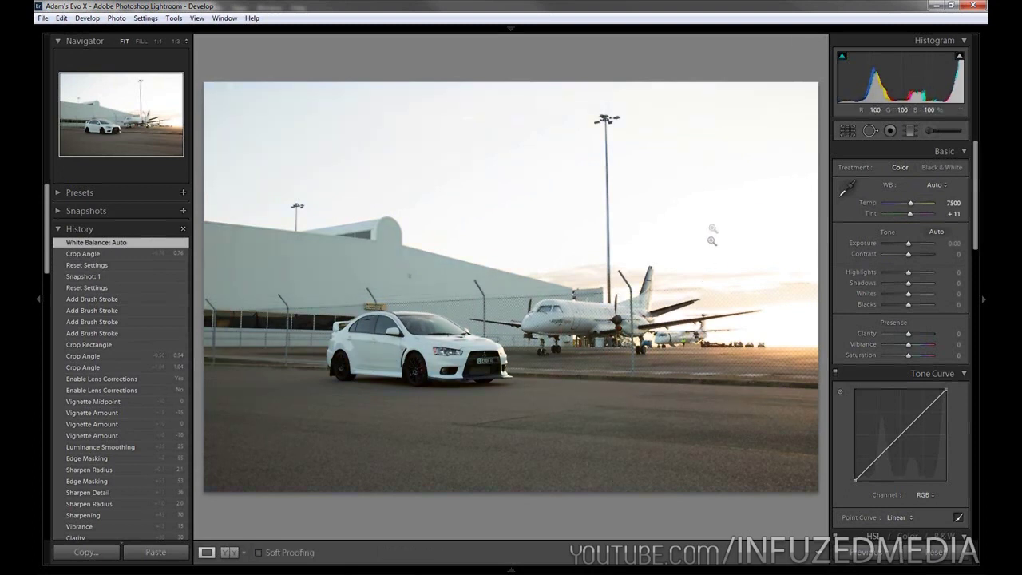
Set a custom white balance with temperature 6450 and tint +17.
{"action": "left_click", "coordinate": [952, 203]}
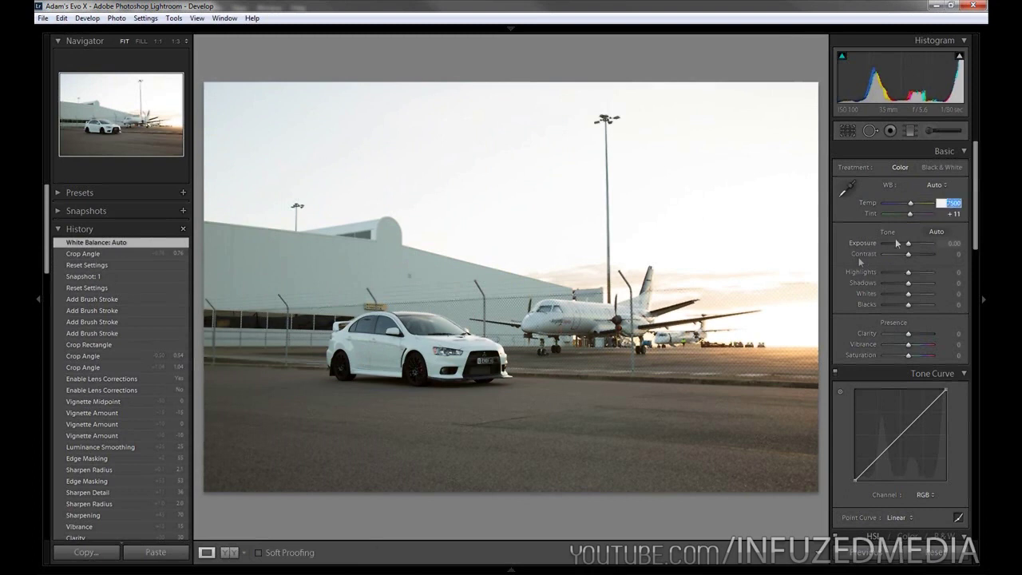
{"action": "type", "text": "6450"}
{"action": "key", "text": "Tab"}
{"action": "type", "text": "17"}
{"action": "key", "text": "Return"}
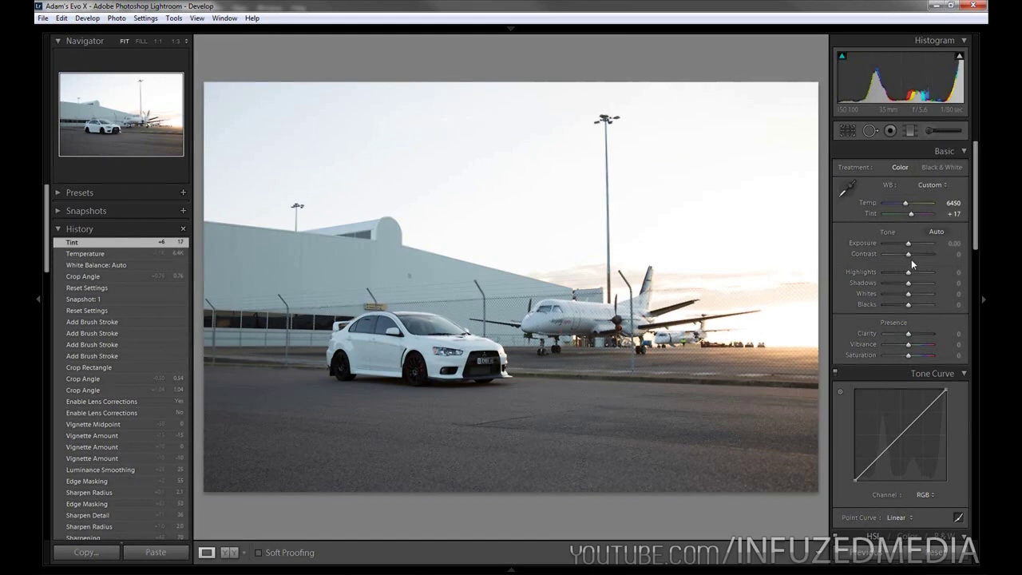
Try different contrast strengths on the photo and settle on +10.
{"action": "left_click_drag", "start_coordinate": [908, 254], "coordinate": [911, 255]}
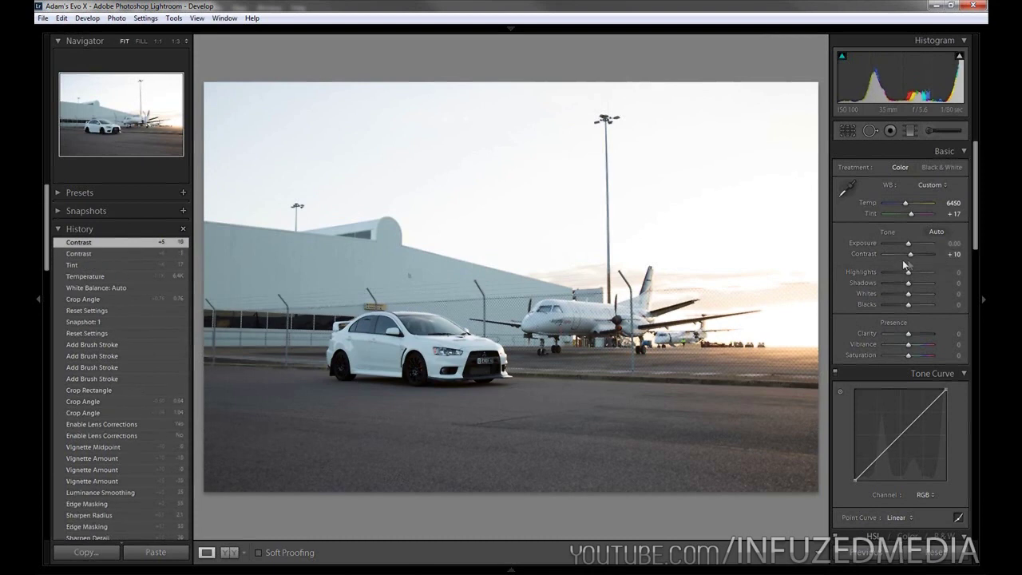
{"action": "key", "text": "Up"}
{"action": "key", "text": "Up"}
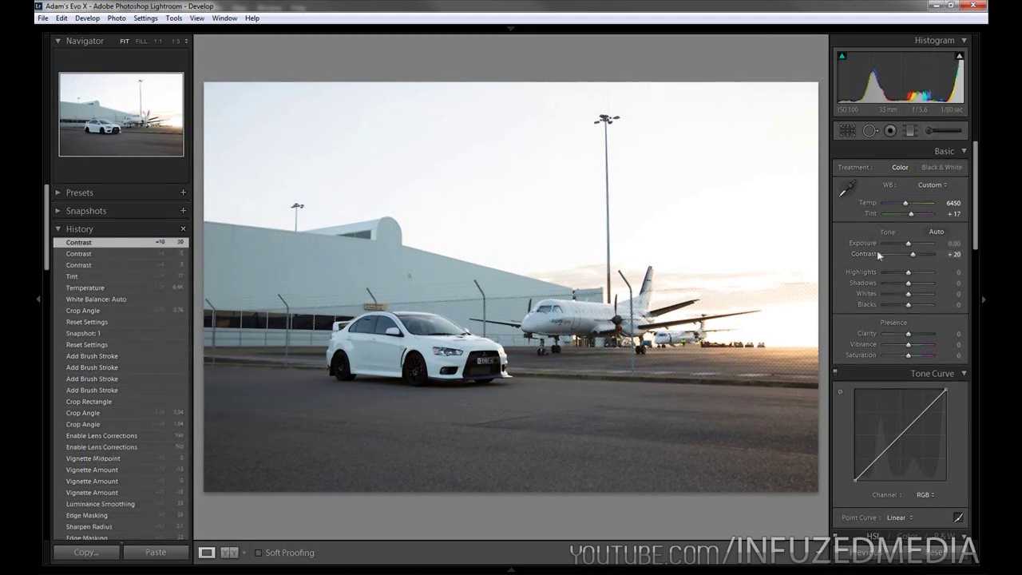
{"action": "key", "text": "Down"}
{"action": "key", "text": "Down"}
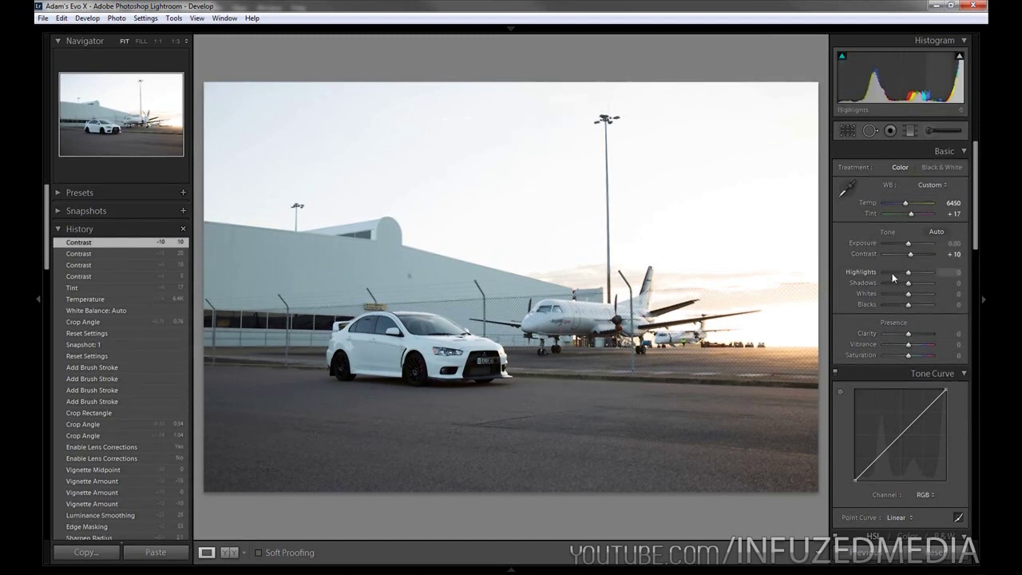
Lower the highlights to -45 and raise the shadows to +35.
{"action": "left_click", "coordinate": [955, 272]}
{"action": "type", "text": "-45"}
{"action": "key", "text": "Return"}
{"action": "key", "text": "Tab"}
{"action": "type", "text": "35"}
{"action": "key", "text": "Tab"}
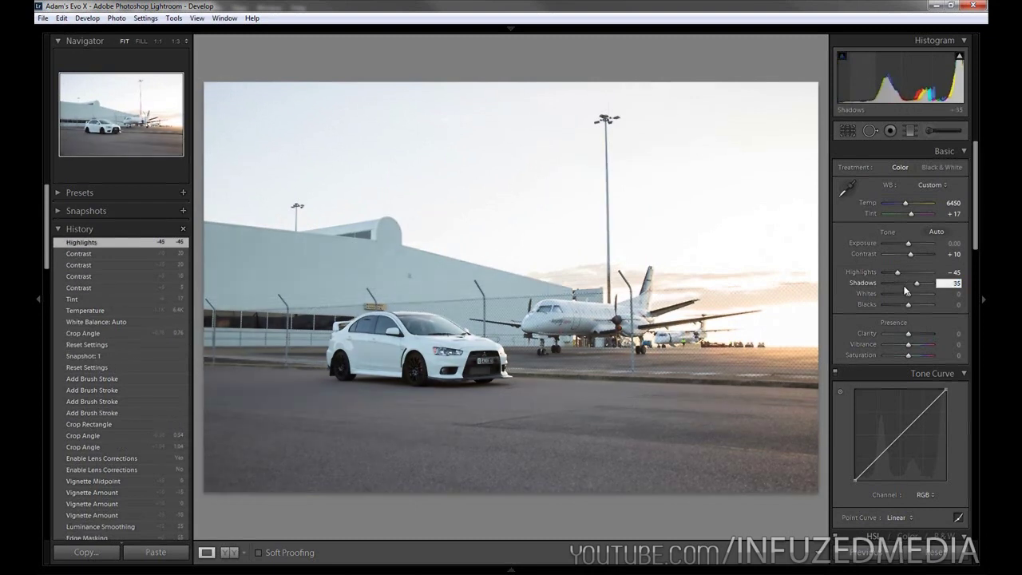
Set both the whites and the blacks to +10.
{"action": "type", "text": "20"}
{"action": "key", "text": "Return"}
{"action": "type", "text": "10"}
{"action": "key", "text": "Tab"}
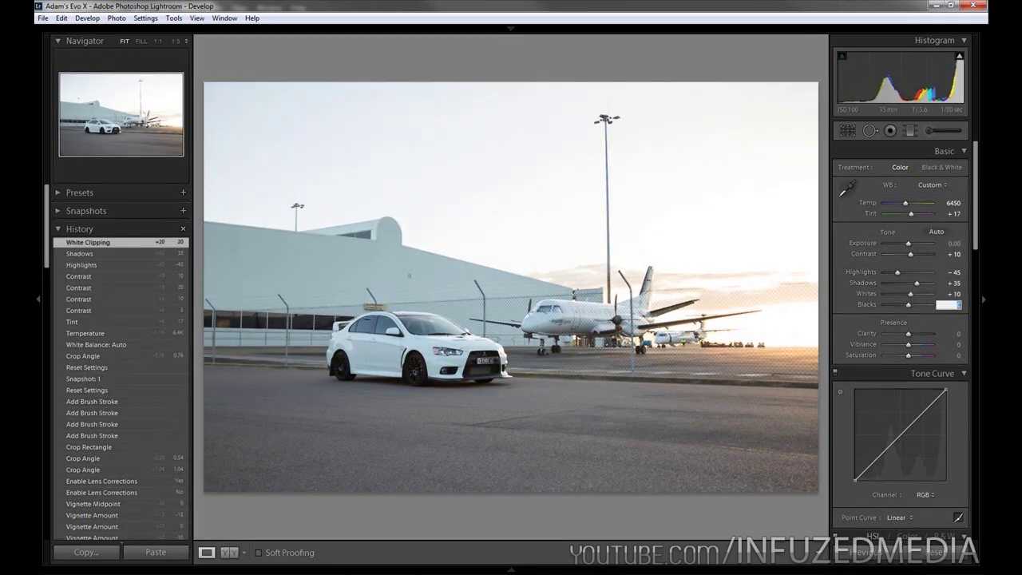
{"action": "type", "text": "10"}
{"action": "key", "text": "Return"}
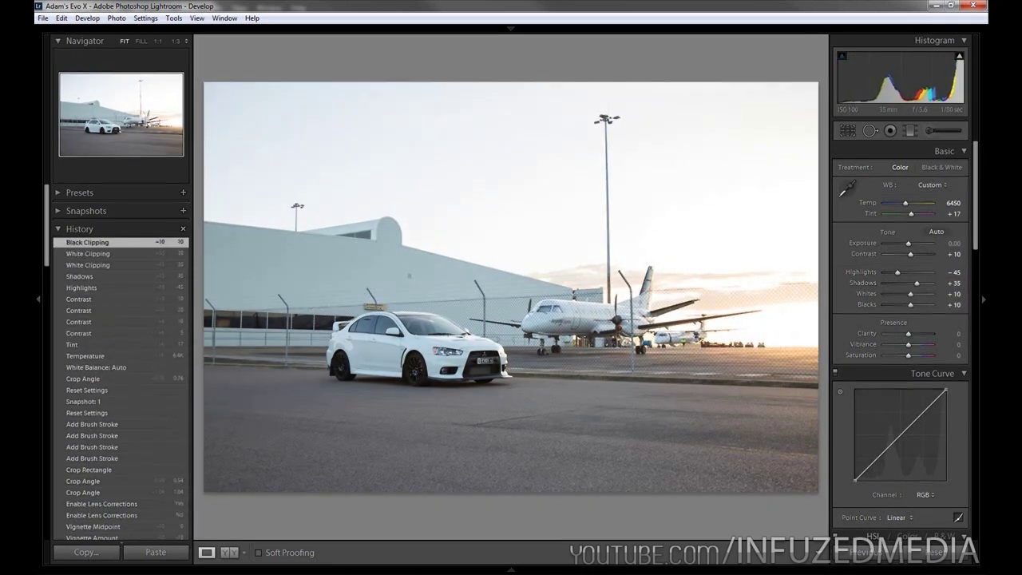
Compare the before and after versions of the photo to examine the tone adjustments on the car, ground and sky.
{"action": "key", "text": "backslash"}
{"action": "key", "text": "backslash"}
{"action": "key", "text": "backslash"}
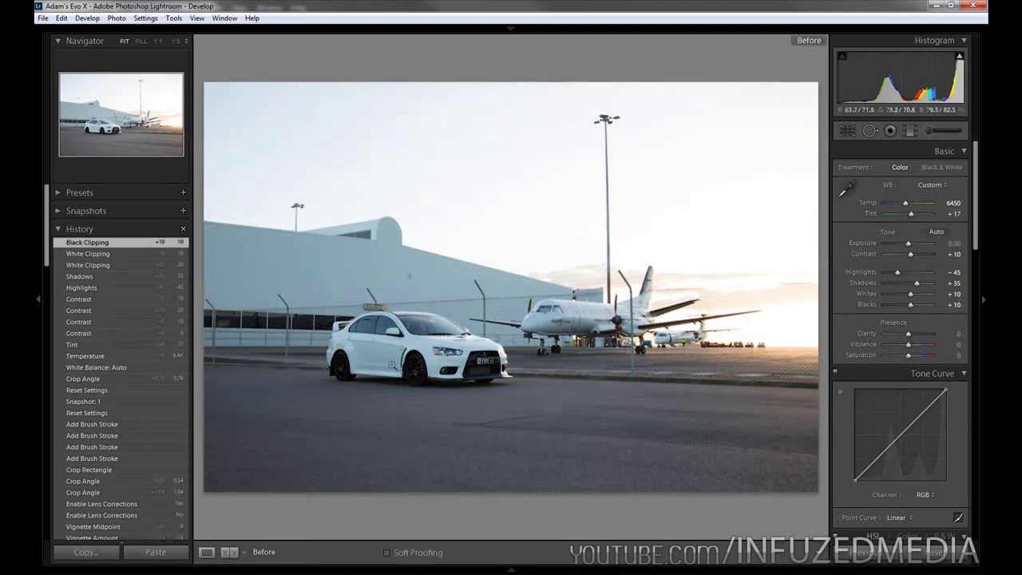
{"action": "key", "text": "backslash"}
{"action": "key", "text": "backslash"}
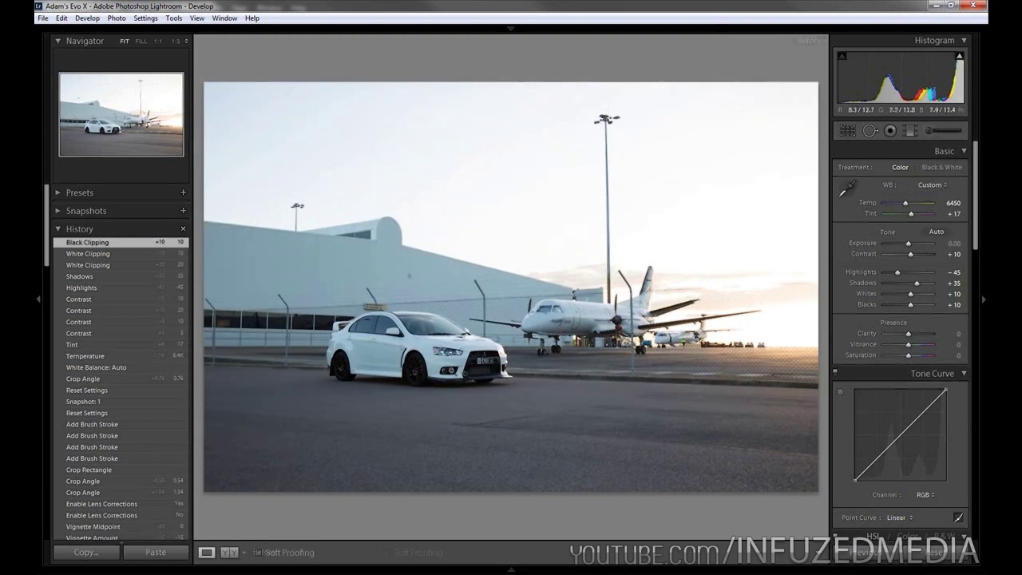
{"action": "key", "text": "backslash"}
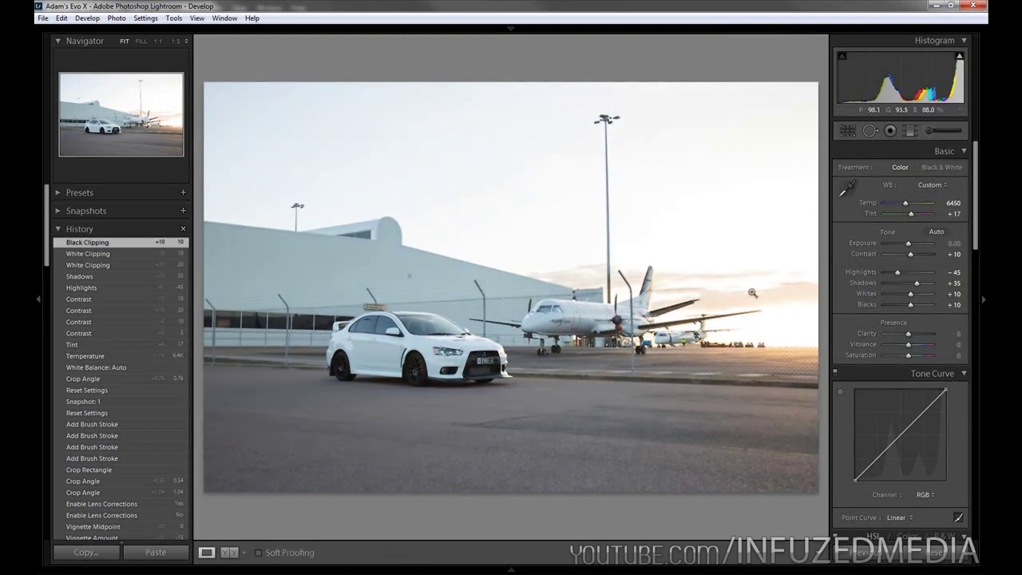
{"action": "key", "text": "backslash"}
{"action": "key", "text": "backslash"}
{"action": "key", "text": "backslash"}
{"action": "key", "text": "backslash"}
{"action": "key", "text": "backslash"}
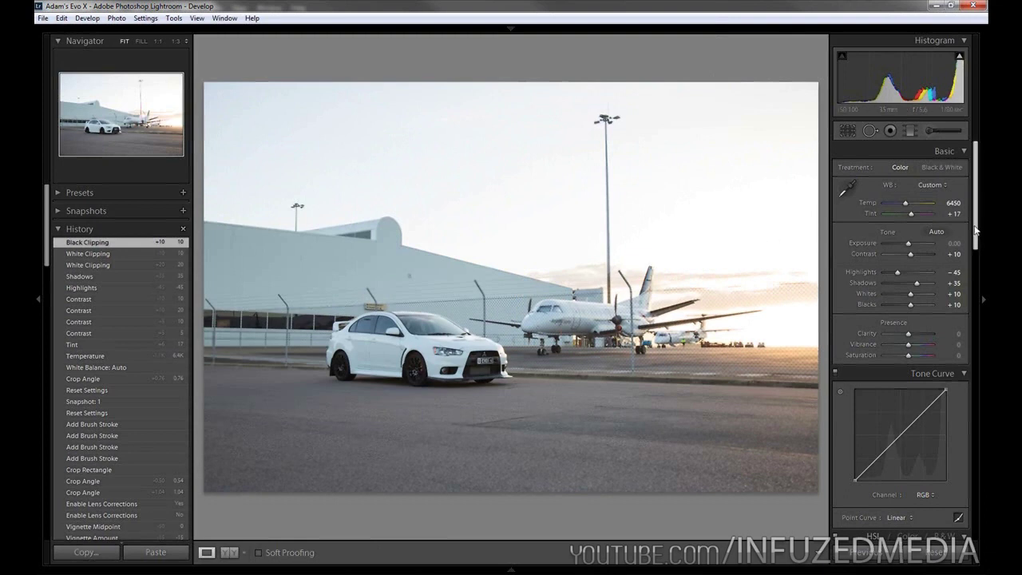
Set the clarity to +30 and the vibrance to +15.
{"action": "left_click", "coordinate": [955, 332]}
{"action": "type", "text": "30"}
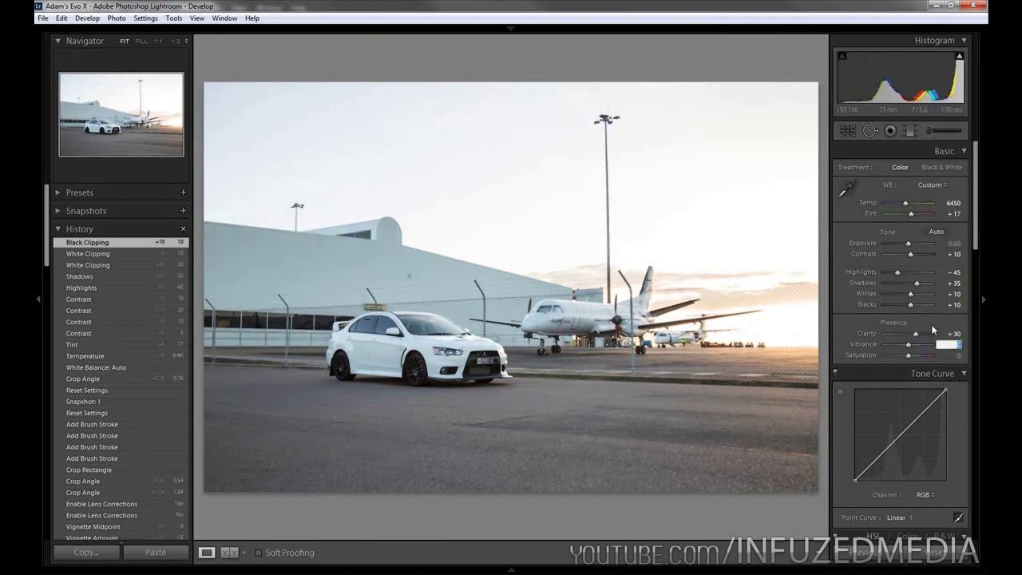
{"action": "type", "text": "15"}
{"action": "key", "text": "Return"}
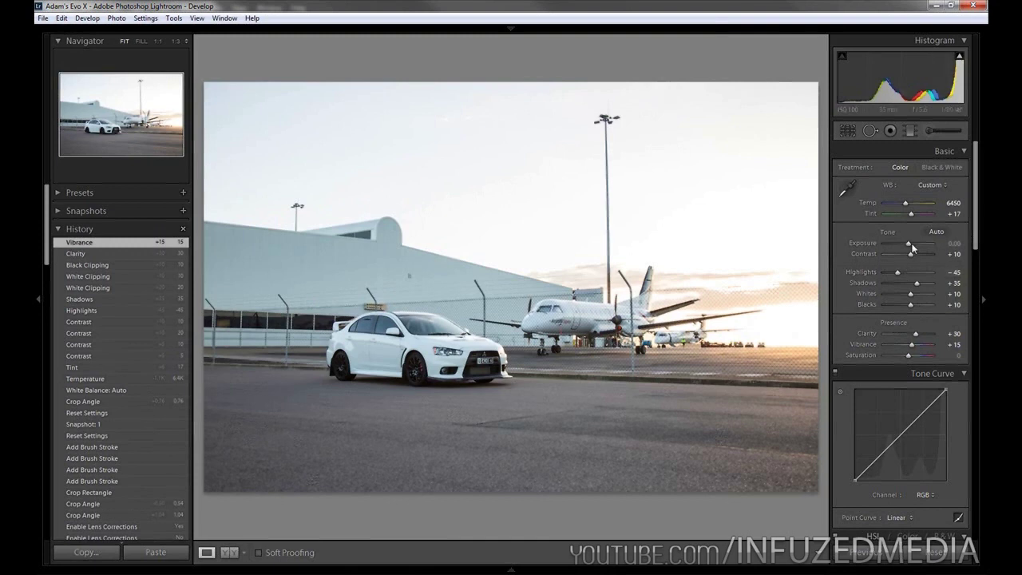
Sharpen the photo with amount 70, radius 2.0, detail 36 and masking 53.
{"action": "scroll", "coordinate": [913, 248], "scroll_direction": "down", "scroll_amount": 5}
{"action": "scroll", "coordinate": [915, 263], "scroll_direction": "down", "scroll_amount": 3}
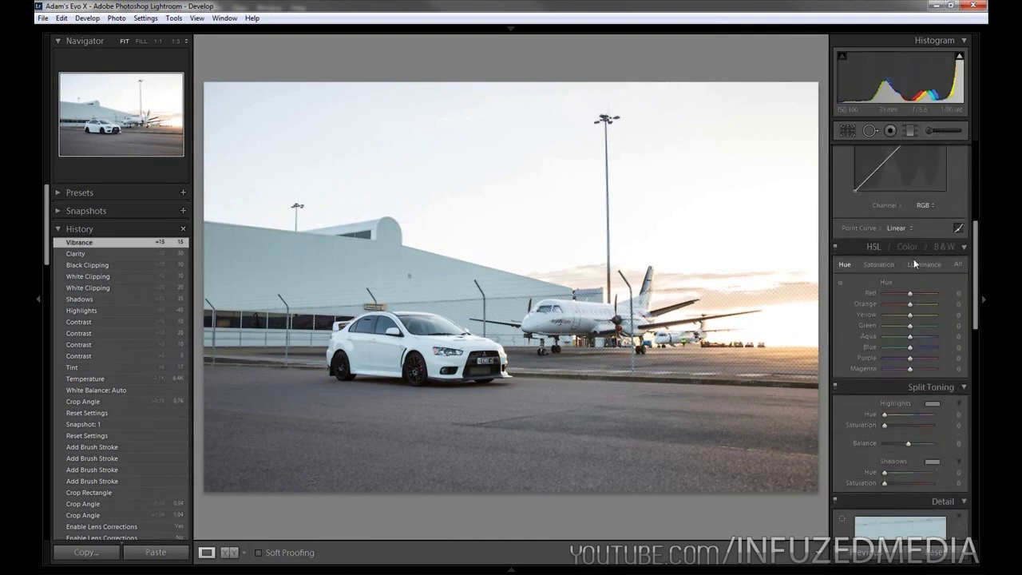
{"action": "scroll", "coordinate": [908, 273], "scroll_direction": "down", "scroll_amount": 3}
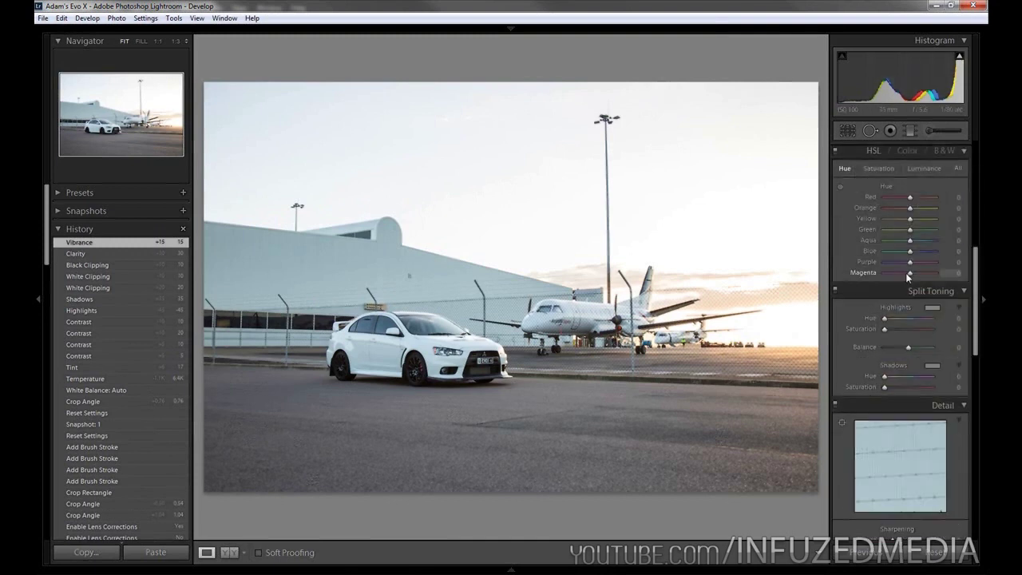
{"action": "scroll", "coordinate": [909, 276], "scroll_direction": "down", "scroll_amount": 6}
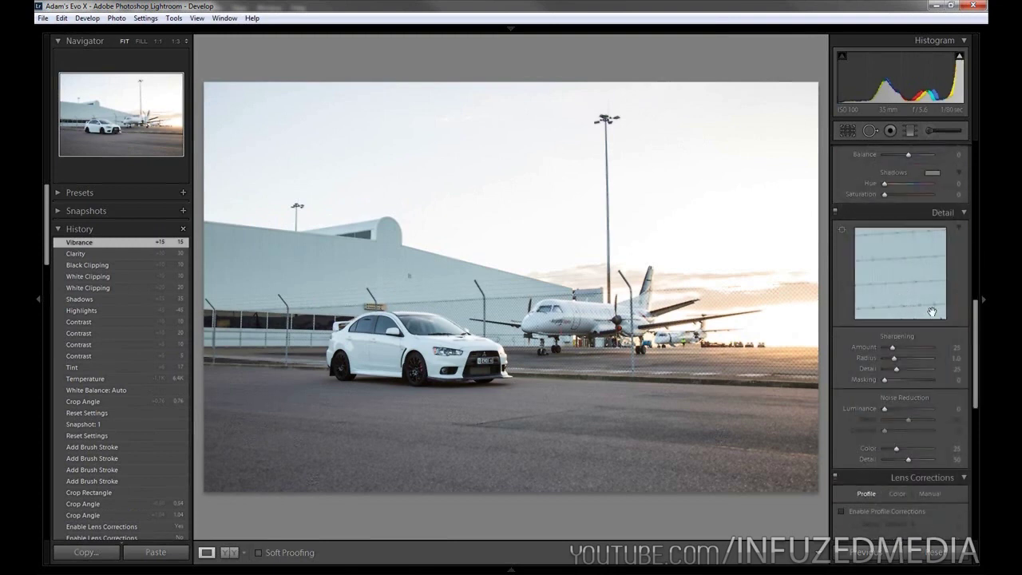
{"action": "left_click", "coordinate": [949, 349]}
{"action": "type", "text": "70"}
{"action": "key", "text": "Tab"}
{"action": "type", "text": "2"}
{"action": "key", "text": "Tab"}
{"action": "type", "text": "3"}
{"action": "key", "text": "Tab"}
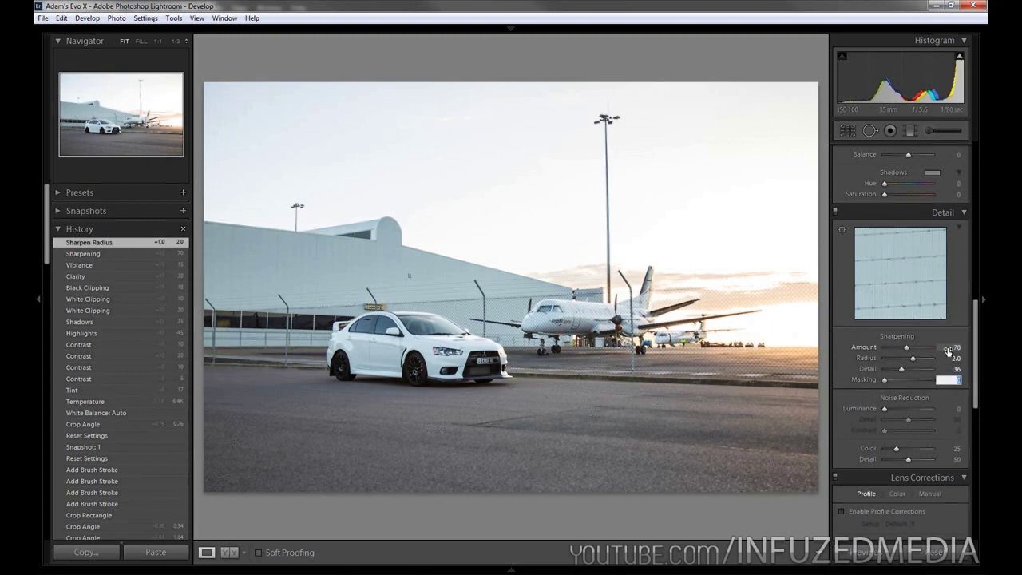
{"action": "key", "text": "Return"}
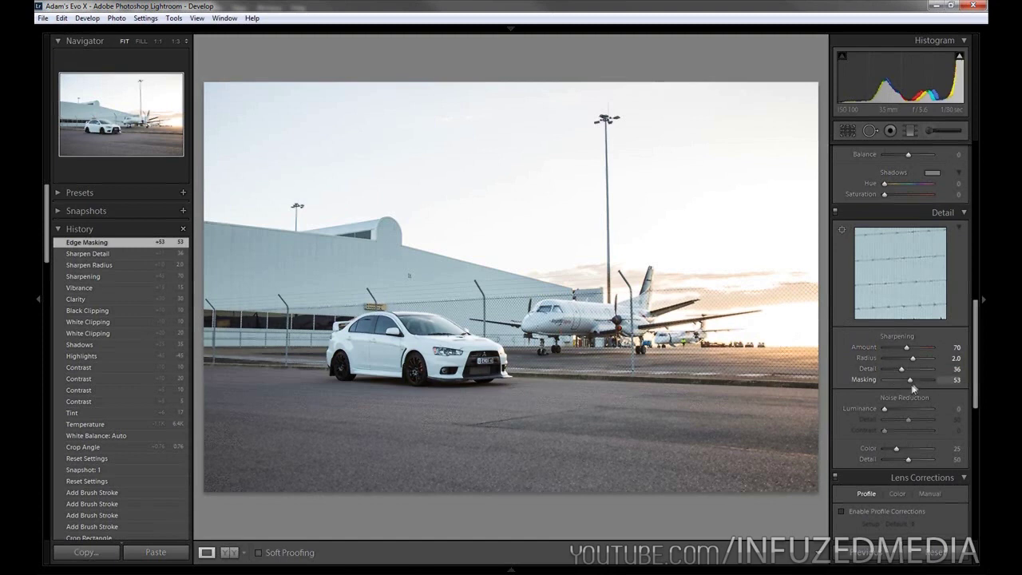
Preview the sharpening mask at different strengths, then set masking to 54 and the sharpening radius to 2.2.
{"action": "mouse_move", "coordinate": [909, 380]}
{"action": "left_mouse_down"}
{"action": "mouse_move", "coordinate": [881, 380]}
{"action": "mouse_move", "coordinate": [911, 380]}
{"action": "left_mouse_up"}
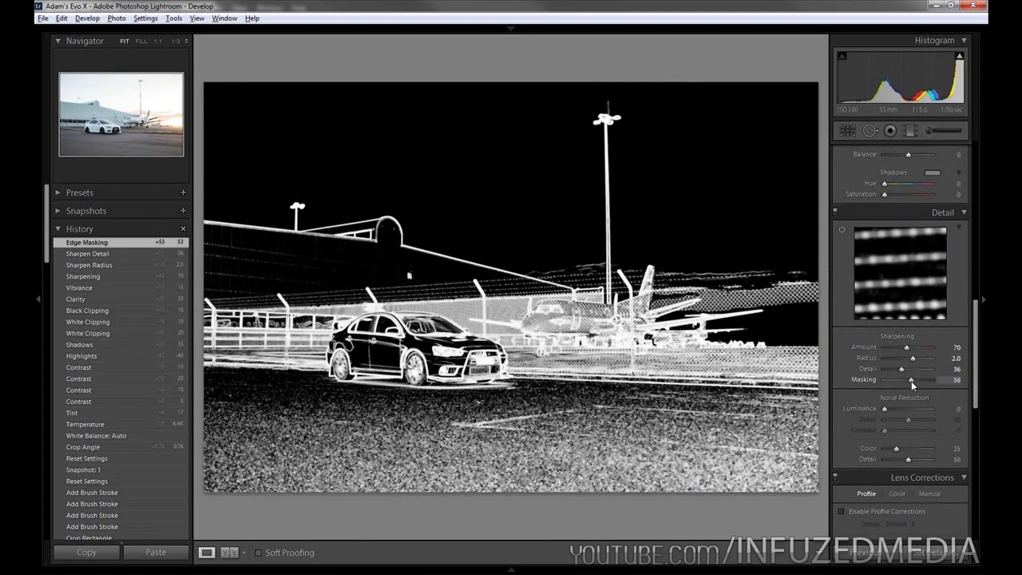
{"action": "left_click_drag", "start_coordinate": [910, 380], "coordinate": [888, 379]}
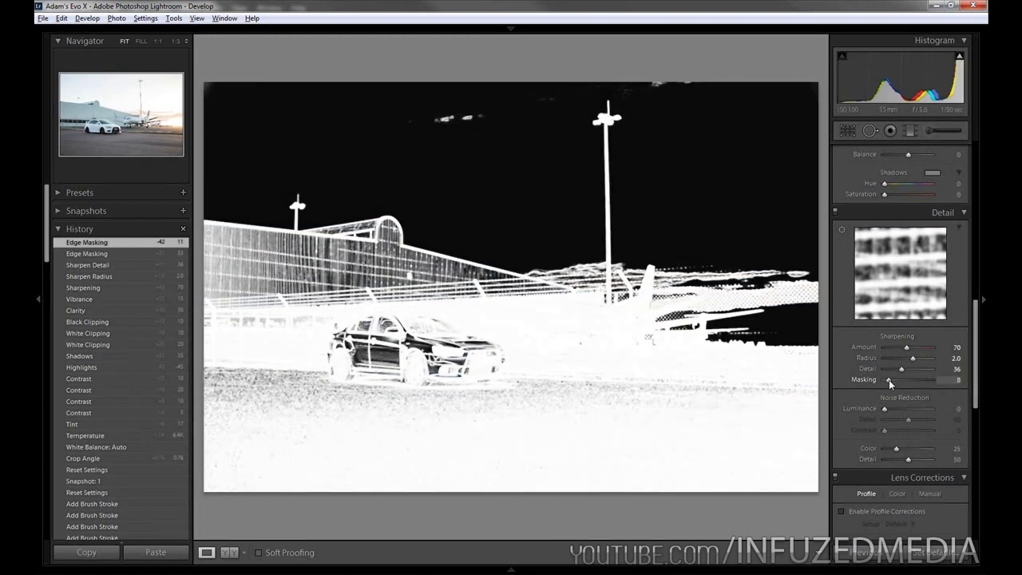
{"action": "left_click_drag", "start_coordinate": [888, 379], "coordinate": [917, 368]}
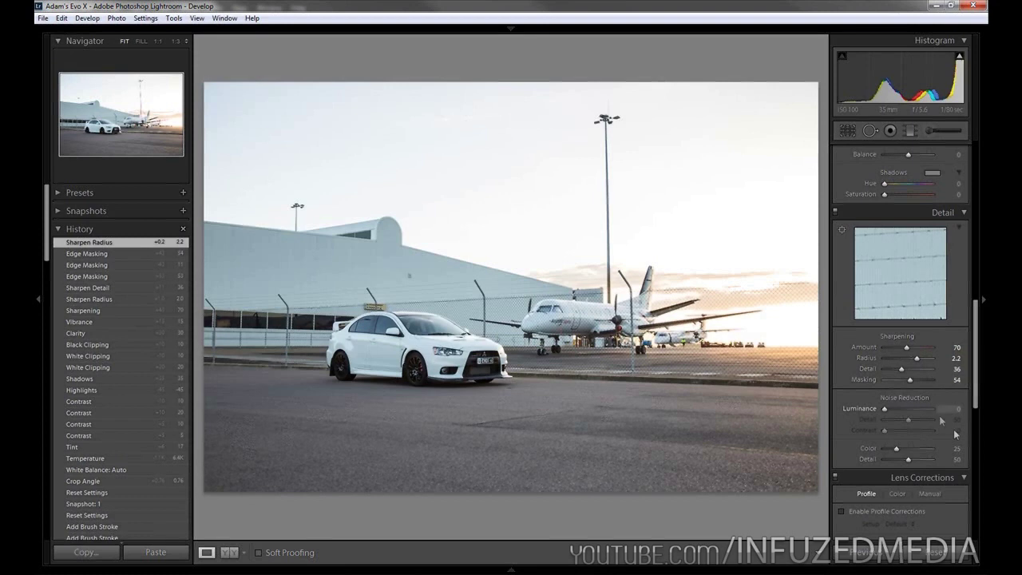
Set the luminance noise reduction to 20.
{"action": "key", "text": "Up"}
{"action": "key", "text": "Up"}
{"action": "left_click_drag", "start_coordinate": [919, 415], "coordinate": [920, 415]}
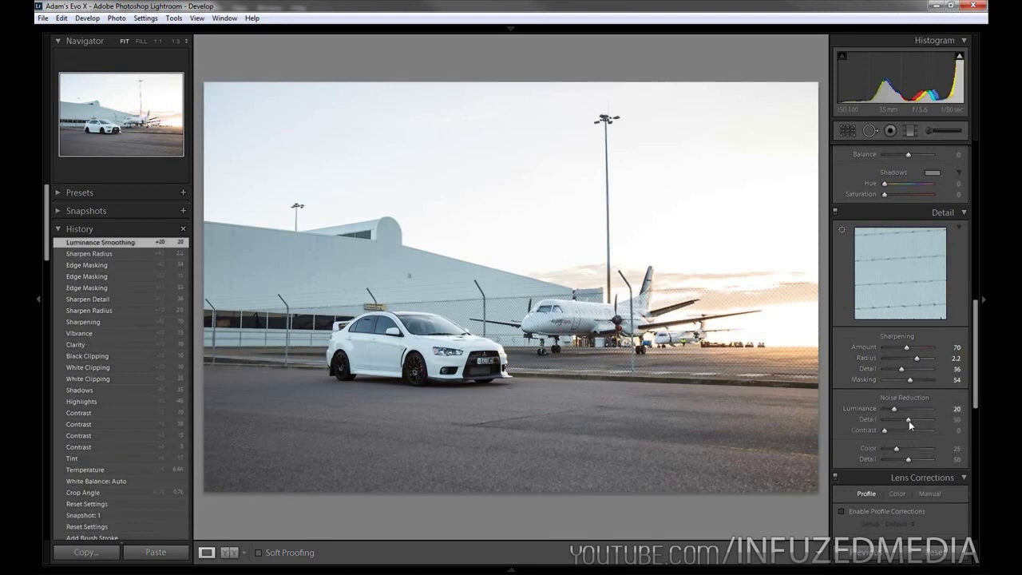
Darken the photo's corners with a manual lens vignetting amount of -15 and midpoint 0.
{"action": "scroll", "coordinate": [890, 456], "scroll_direction": "down", "scroll_amount": 3}
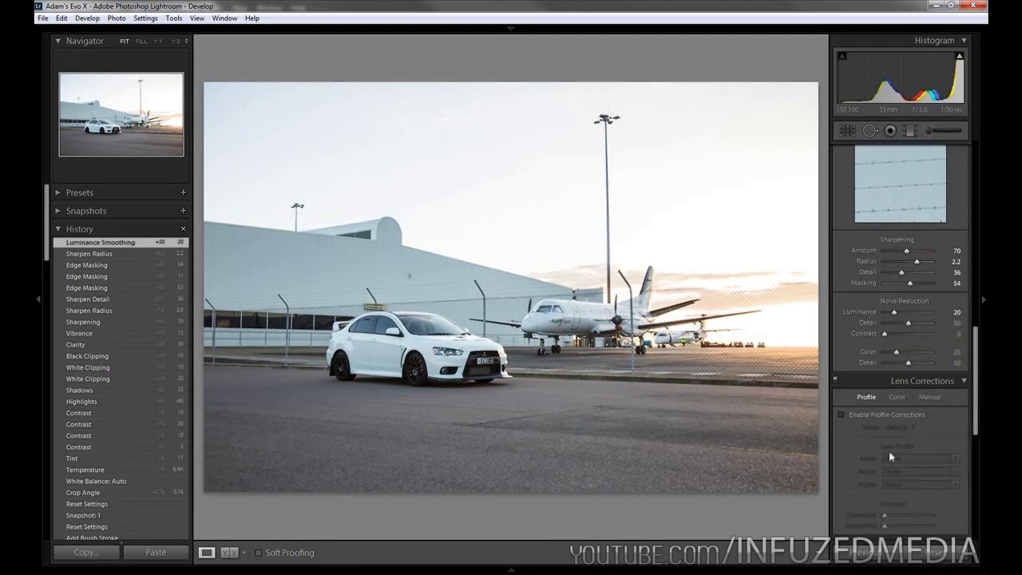
{"action": "left_click", "coordinate": [924, 399]}
{"action": "scroll", "coordinate": [923, 407], "scroll_direction": "down", "scroll_amount": 3}
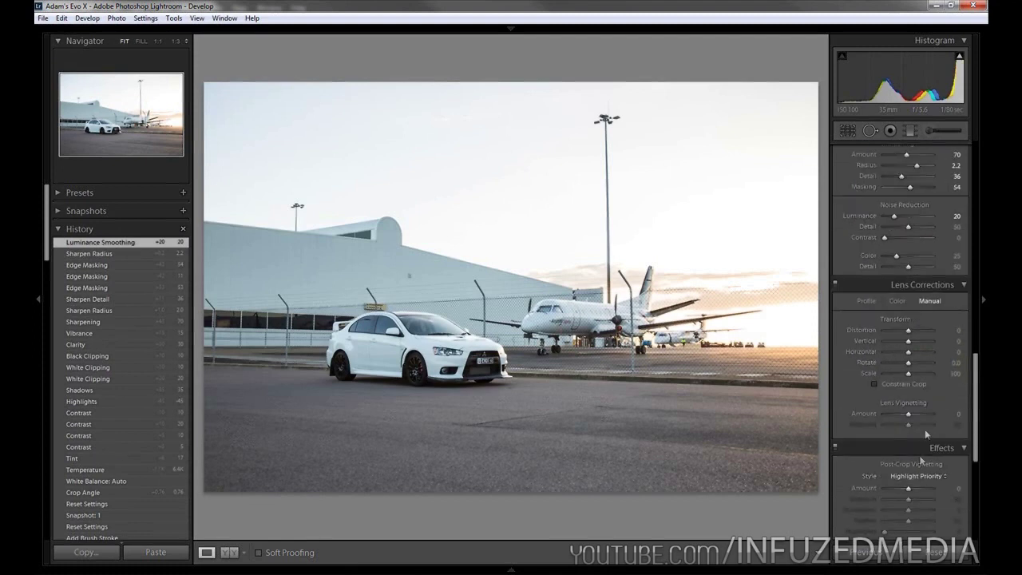
{"action": "left_click_drag", "start_coordinate": [902, 416], "coordinate": [903, 418]}
{"action": "key", "text": "Down"}
{"action": "key", "text": "Down"}
{"action": "key", "text": "Down"}
{"action": "key", "text": "Down"}
{"action": "key", "text": "Down"}
{"action": "key", "text": "Down"}
{"action": "key", "text": "Down"}
{"action": "key", "text": "Down"}
{"action": "key", "text": "Down"}
{"action": "key", "text": "Down"}
{"action": "key", "text": "Down"}
{"action": "left_click_drag", "start_coordinate": [903, 434], "coordinate": [901, 437]}
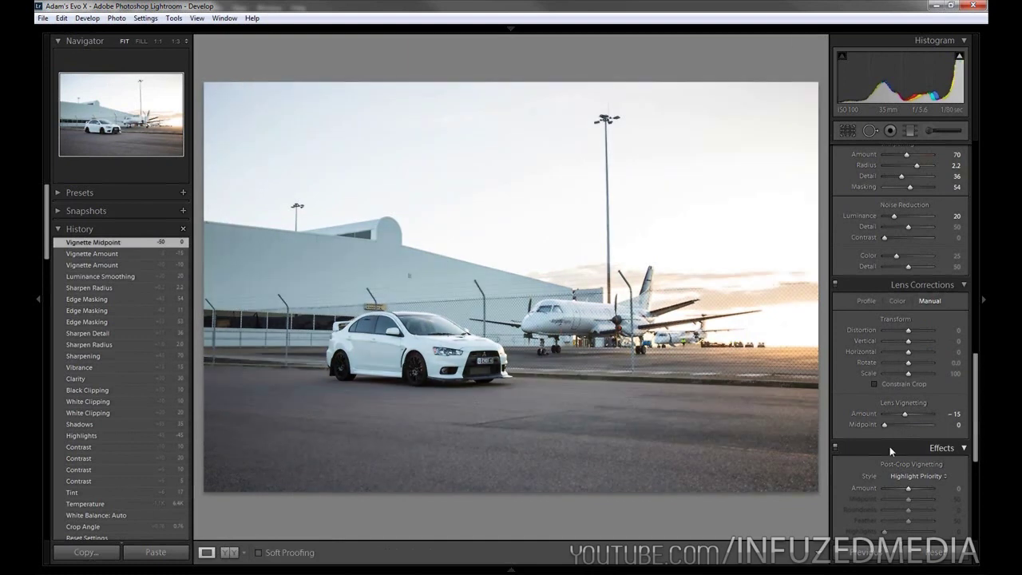
Compare the edited photo repeatedly with its unedited version and review the basic adjustments.
{"action": "key", "text": "backslash"}
{"action": "key", "text": "backslash"}
{"action": "key", "text": "backslash"}
{"action": "key", "text": "backslash"}
{"action": "key", "text": "backslash"}
{"action": "key", "text": "backslash"}
{"action": "key", "text": "backslash"}
{"action": "key", "text": "backslash"}
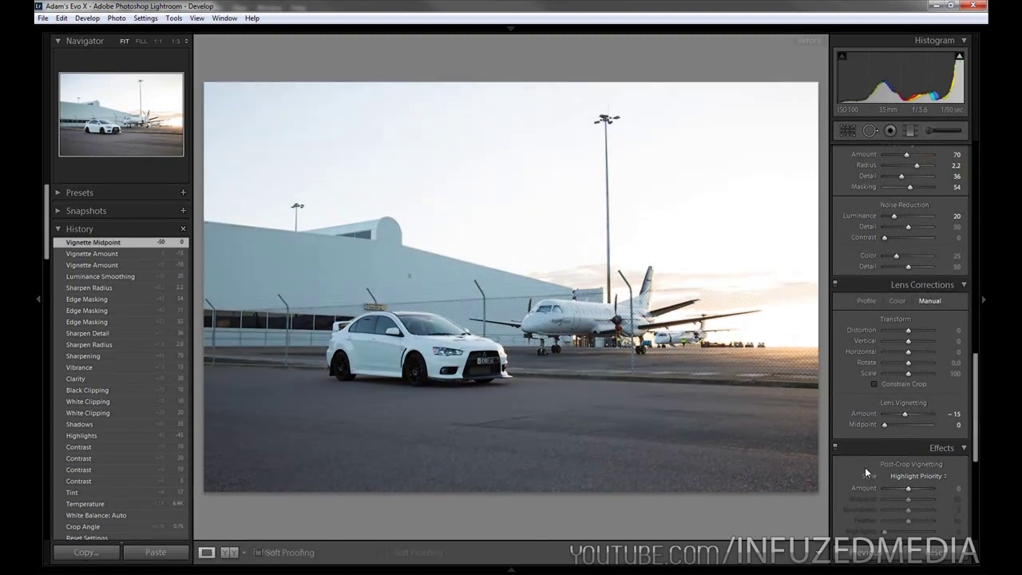
{"action": "scroll", "coordinate": [864, 467], "scroll_direction": "up", "scroll_amount": 10}
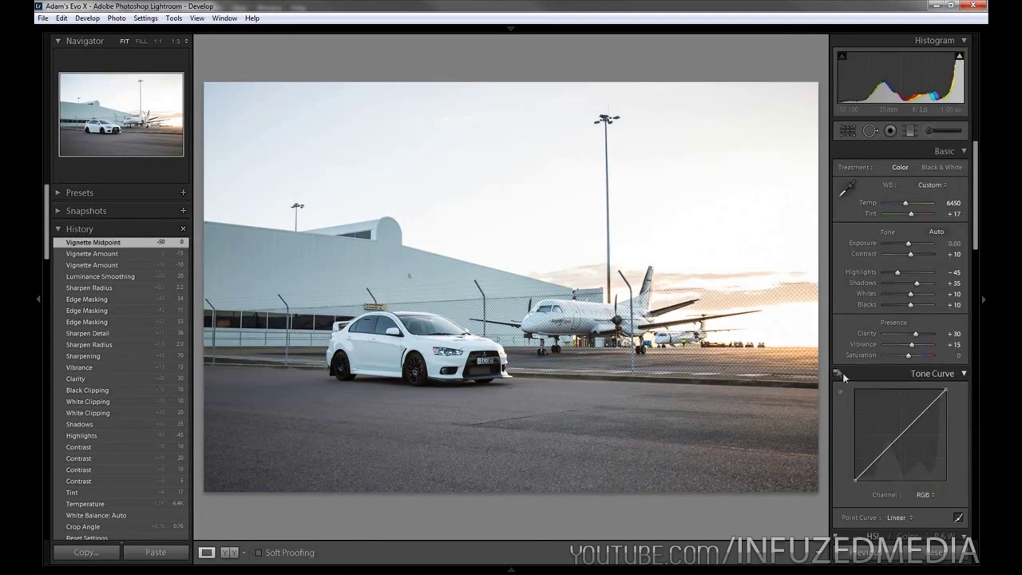
{"action": "scroll", "coordinate": [854, 360], "scroll_direction": "down", "scroll_amount": 6}
{"action": "scroll", "coordinate": [854, 360], "scroll_direction": "up", "scroll_amount": 6}
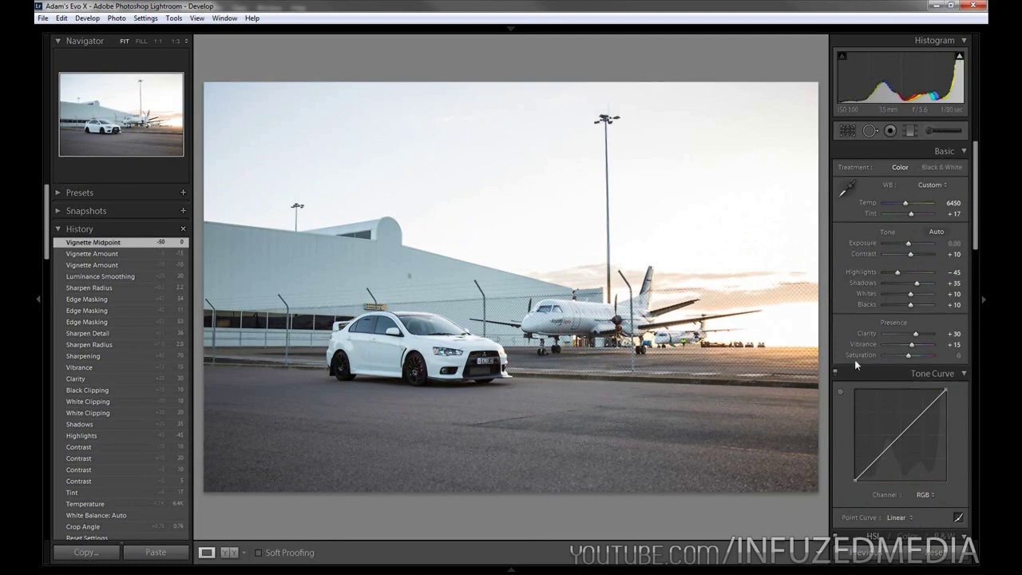
Darken the road with a graduated filter at exposure -1.40, running from the photo's bottom edge up to just below the car.
{"action": "left_click", "coordinate": [909, 132]}
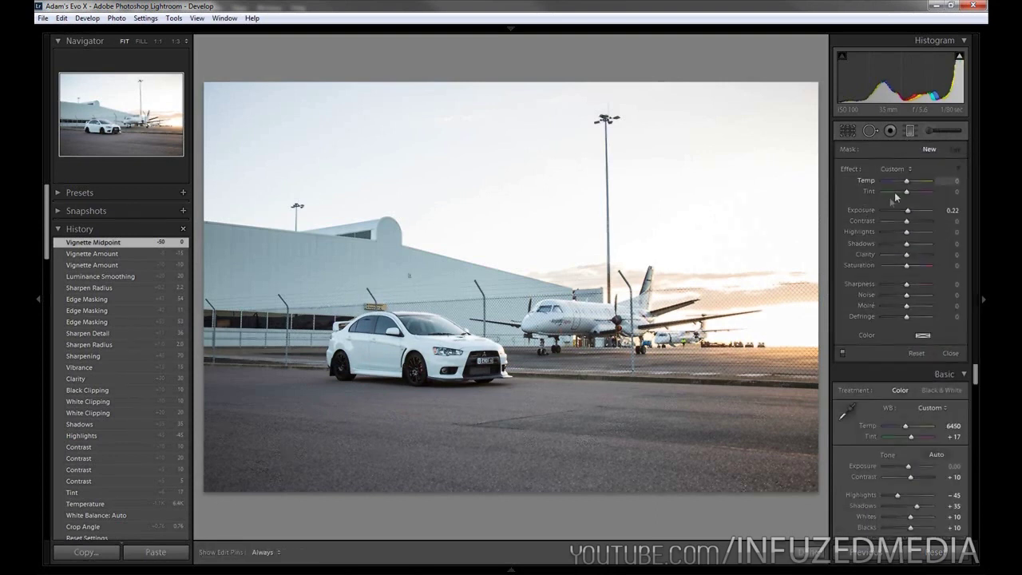
{"action": "double_click", "coordinate": [861, 213]}
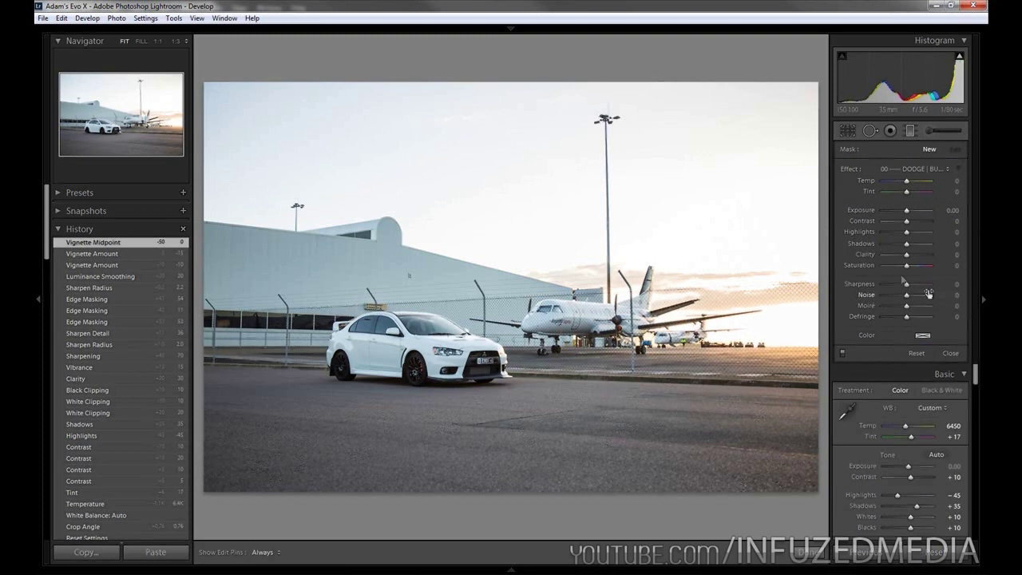
{"action": "left_click", "coordinate": [910, 131]}
{"action": "left_click", "coordinate": [950, 210]}
{"action": "type", "text": "- 1.4"}
{"action": "key", "text": "Return"}
{"action": "left_click_drag", "start_coordinate": [497, 477], "coordinate": [501, 393]}
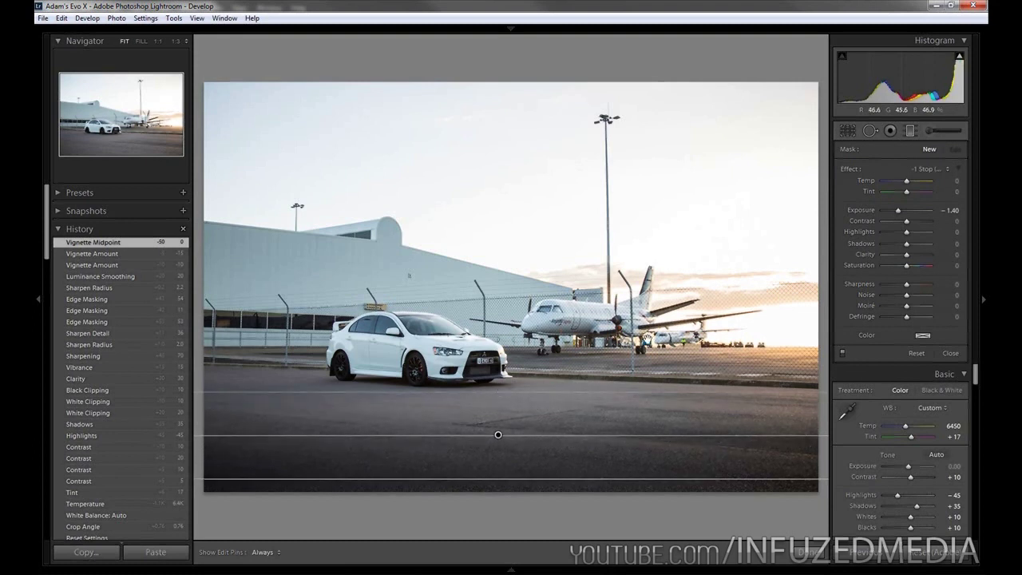
Add a second graduated filter down over the sky with exposure -1.90, contrast 60 and saturation 25.
{"action": "left_click", "coordinate": [932, 150]}
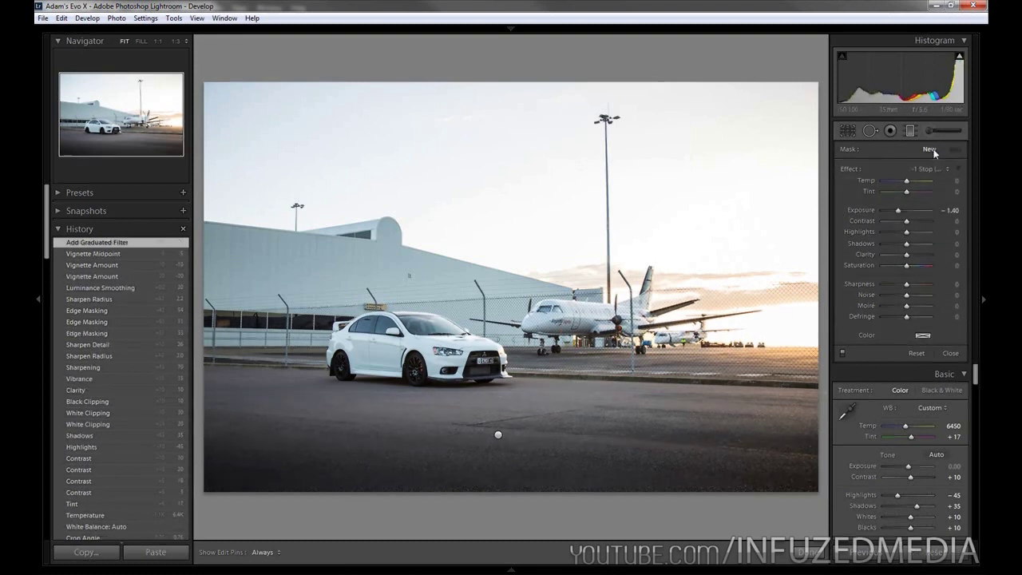
{"action": "left_click", "coordinate": [948, 210]}
{"action": "type", "text": "- 1.9"}
{"action": "key", "text": "Tab"}
{"action": "key", "text": "Tab"}
{"action": "type", "text": "25"}
{"action": "key", "text": "Return"}
{"action": "left_click_drag", "start_coordinate": [515, 163], "coordinate": [543, 264]}
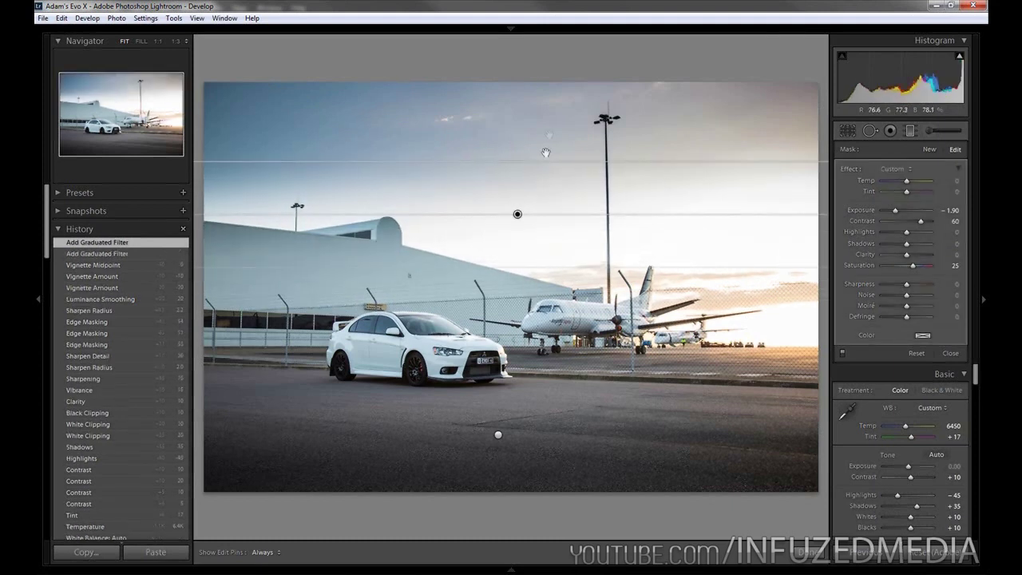
Widen the sky filter's gradient, shift its center slightly down and to the right, and close the filter.
{"action": "left_click_drag", "start_coordinate": [546, 153], "coordinate": [548, 114]}
{"action": "left_click_drag", "start_coordinate": [692, 195], "coordinate": [698, 205]}
{"action": "left_click_drag", "start_coordinate": [516, 194], "coordinate": [561, 218]}
{"action": "key", "text": "m"}
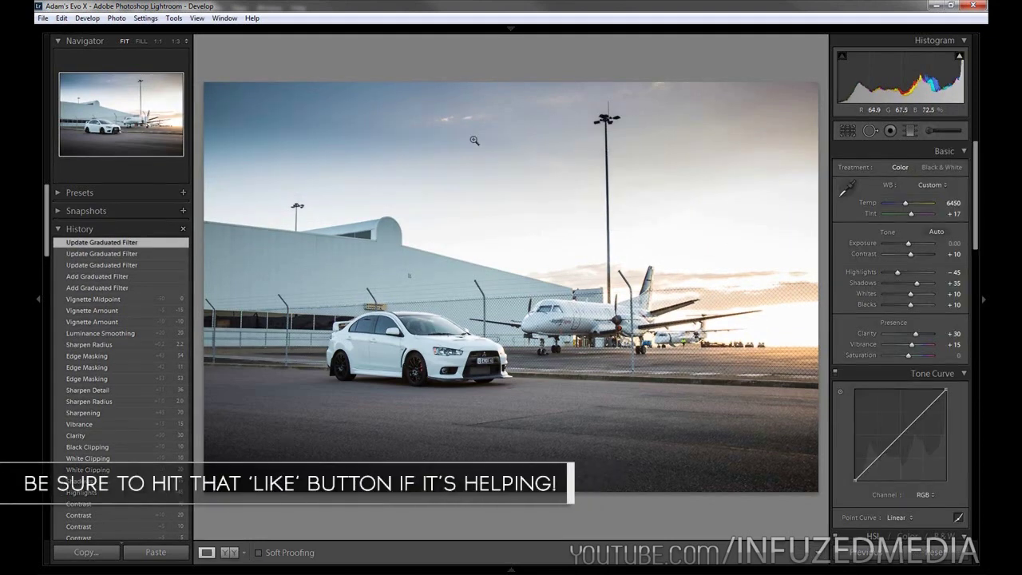
Delete the graduated filter over the road and undo the deletion.
{"action": "left_click", "coordinate": [910, 131]}
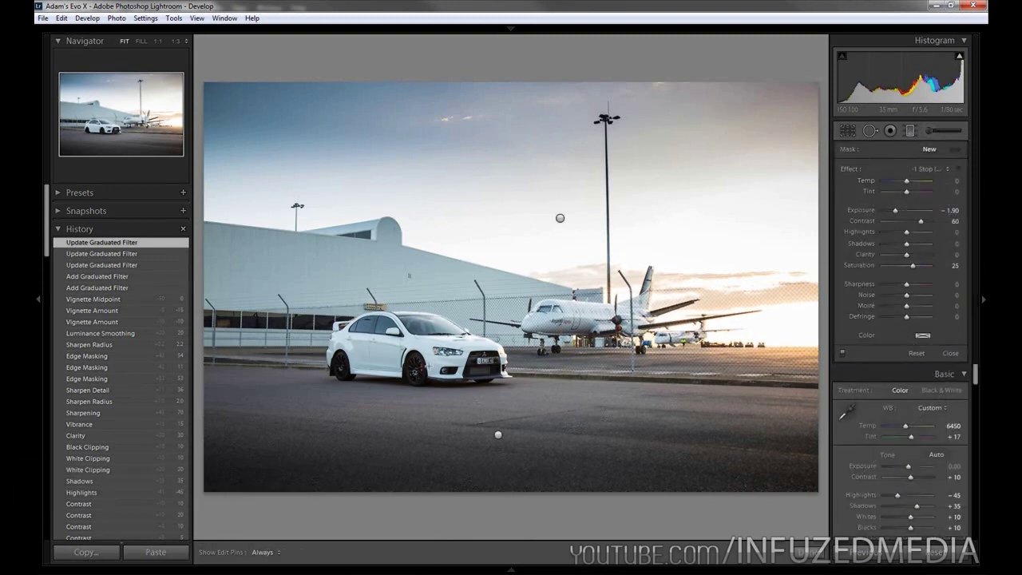
{"action": "left_click", "coordinate": [498, 435]}
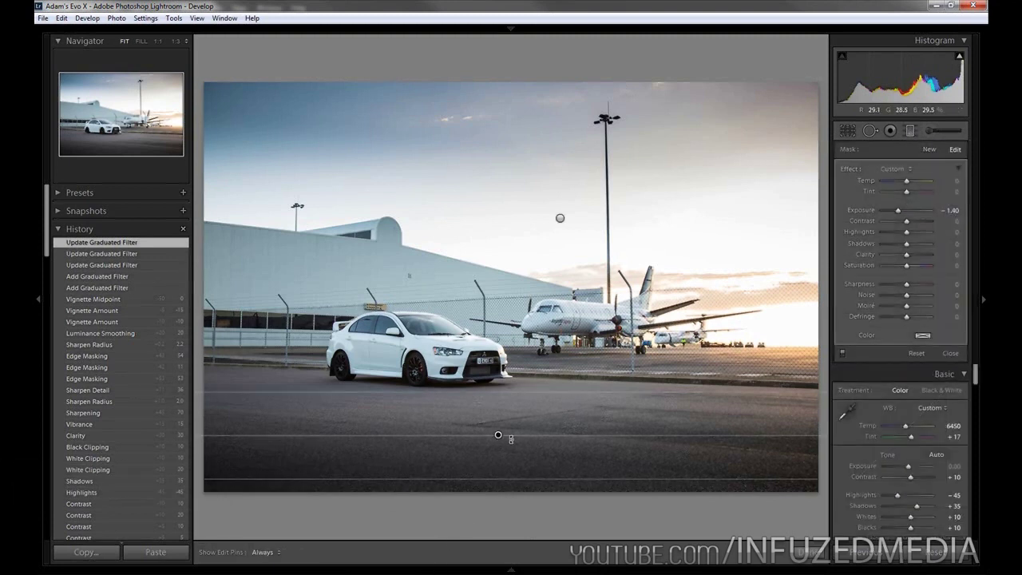
{"action": "key", "text": "Delete"}
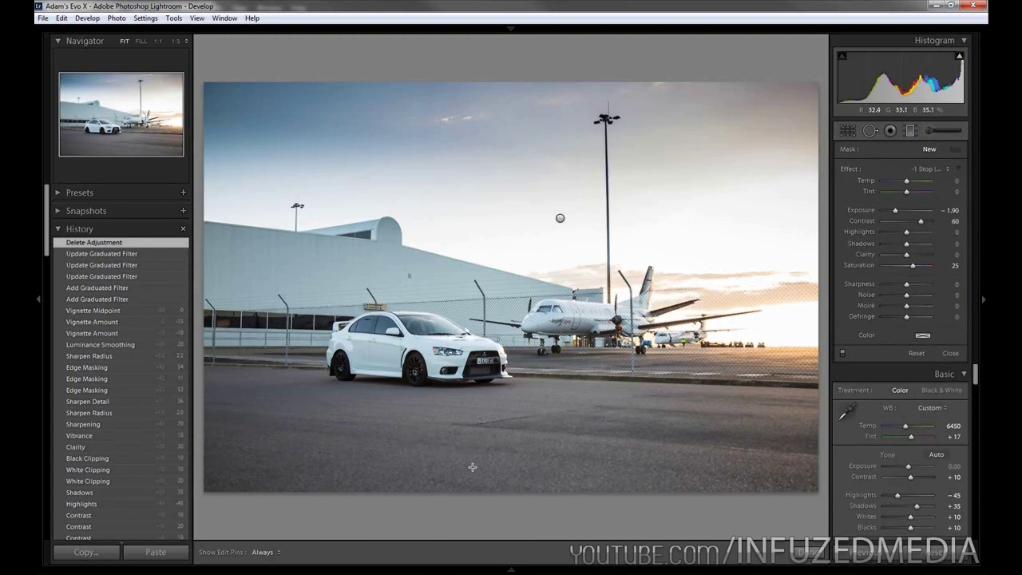
{"action": "key", "text": "ctrl+z"}
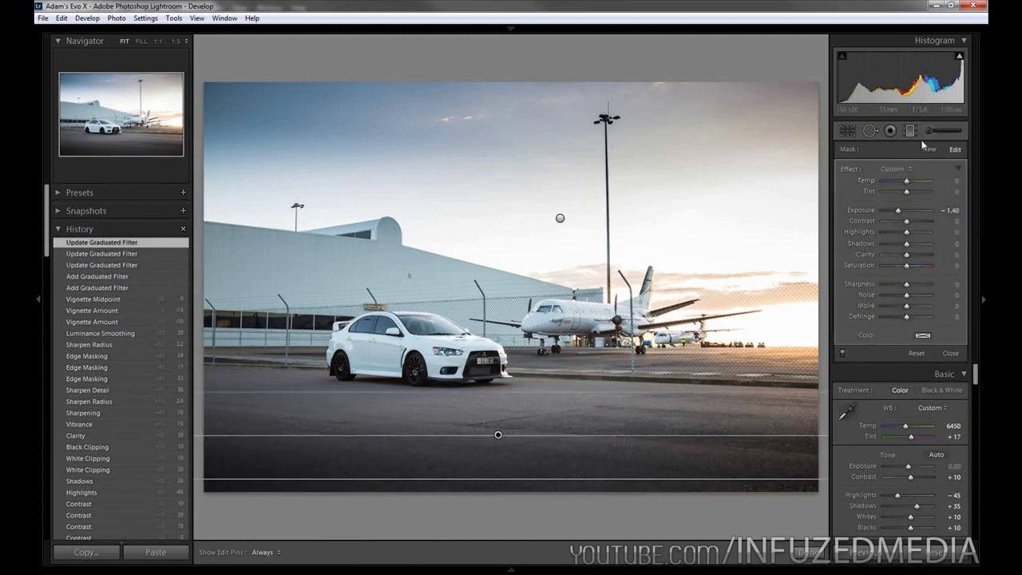
Leave the graduated filter and compare the photo with its unedited version.
{"action": "key", "text": "m"}
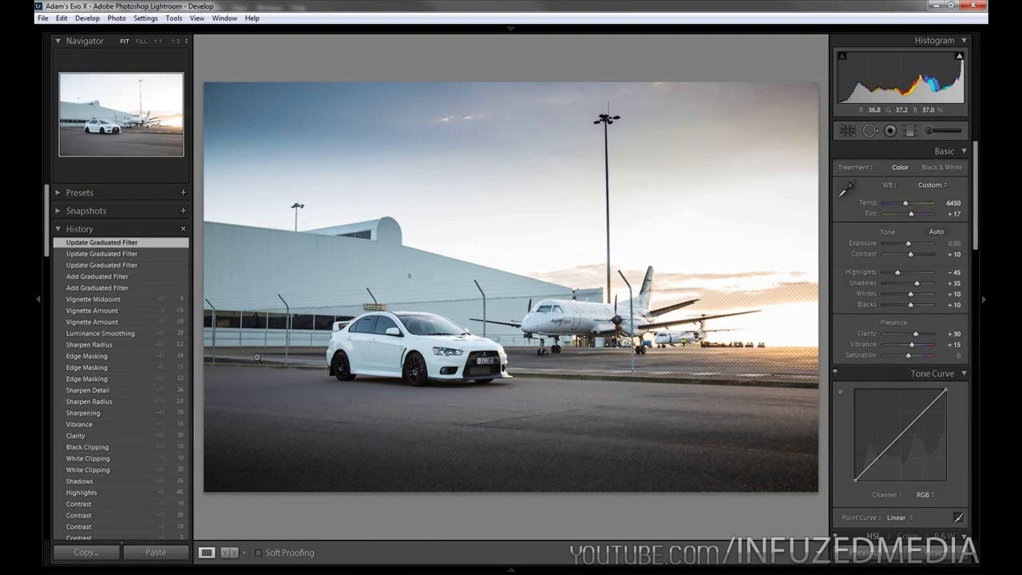
{"action": "key", "text": "backslash"}
{"action": "key", "text": "backslash"}
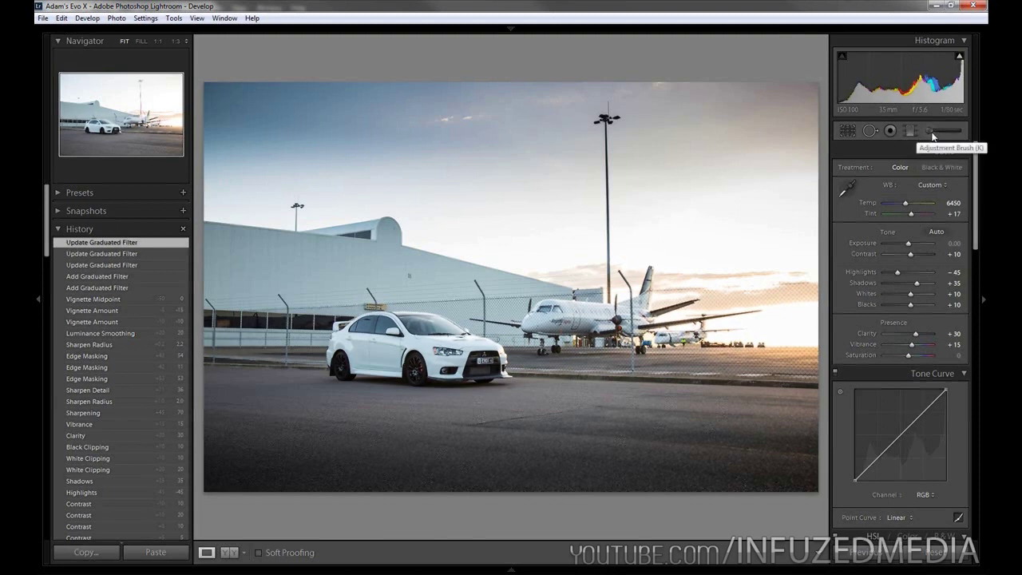
Brighten the side of the white car using the Adjustment Brush at size 6.0 with exposure 0.60 and saturation 0.
{"action": "left_click", "coordinate": [932, 134]}
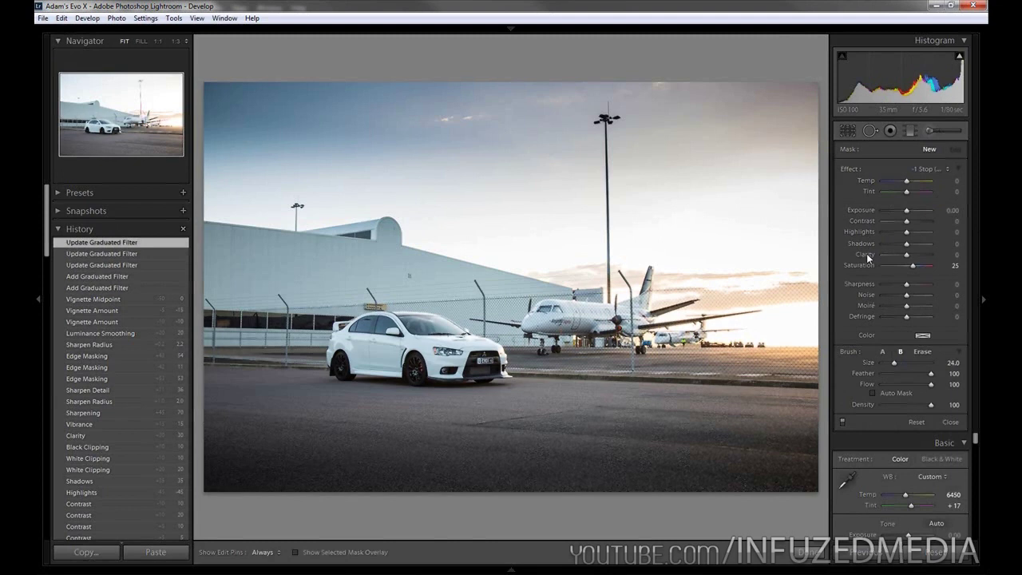
{"action": "scroll", "coordinate": [389, 366], "scroll_direction": "down", "scroll_amount": 6}
{"action": "scroll", "coordinate": [414, 362], "scroll_direction": "down", "scroll_amount": 3}
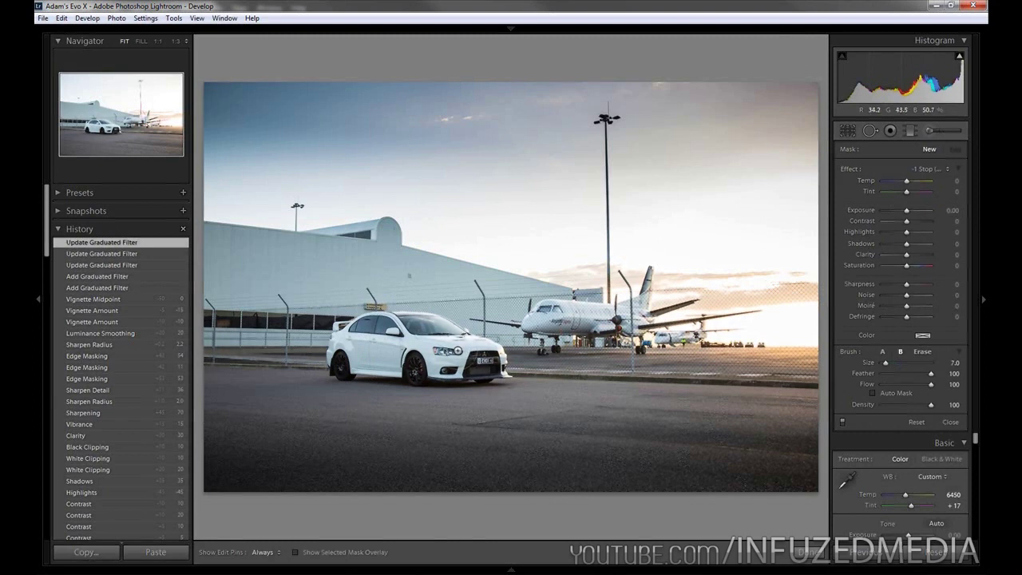
{"action": "scroll", "coordinate": [439, 346], "scroll_direction": "down", "scroll_amount": 1}
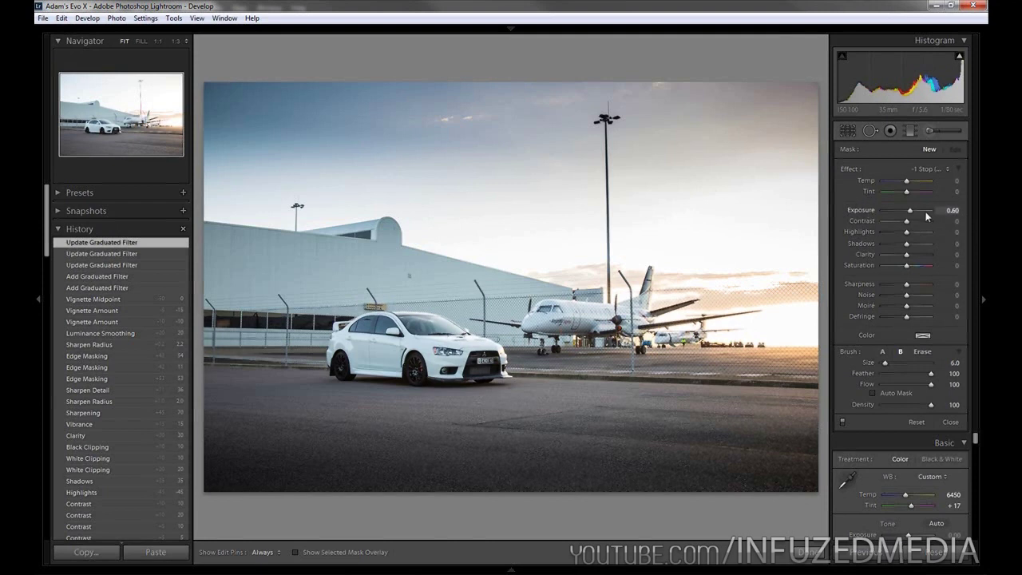
{"action": "key", "text": "h"}
{"action": "mouse_move", "coordinate": [395, 351]}
{"action": "left_mouse_down"}
{"action": "mouse_move", "coordinate": [349, 355]}
{"action": "mouse_move", "coordinate": [402, 361]}
{"action": "mouse_move", "coordinate": [380, 355]}
{"action": "mouse_move", "coordinate": [423, 335]}
{"action": "mouse_move", "coordinate": [414, 333]}
{"action": "mouse_move", "coordinate": [421, 392]}
{"action": "mouse_move", "coordinate": [287, 394]}
{"action": "left_mouse_up"}
{"action": "key", "text": "h"}
{"action": "key", "text": "alt"}
{"action": "scroll", "coordinate": [415, 353], "scroll_direction": "down", "scroll_amount": 3}
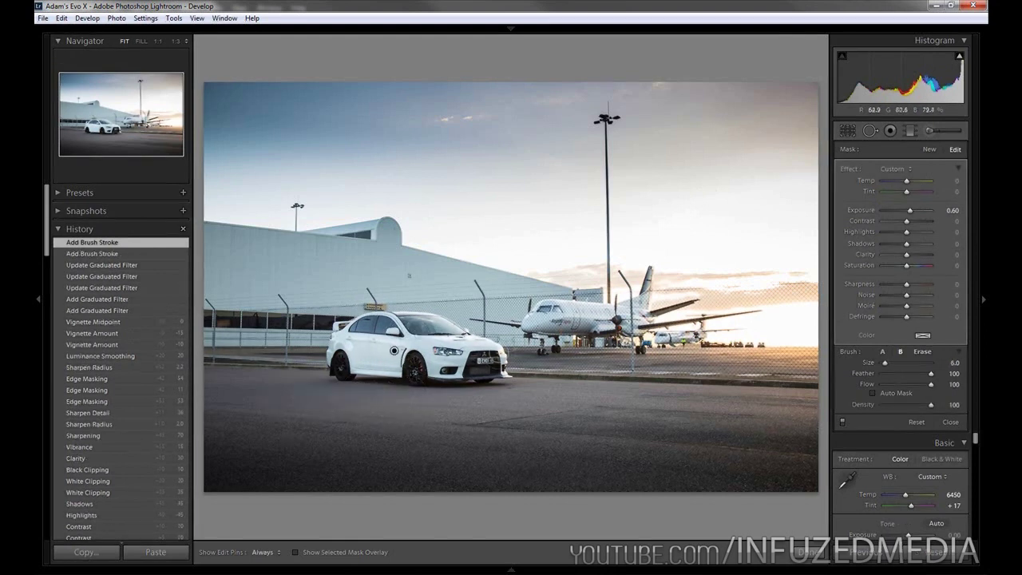
{"action": "left_click", "coordinate": [937, 133]}
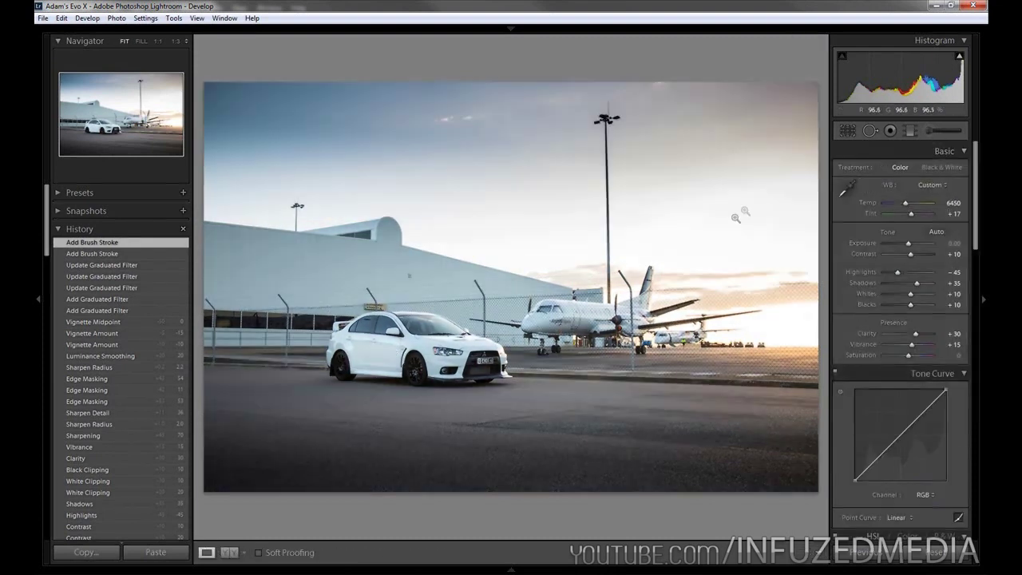
Set up a new Adjustment Brush with highlights -20, clarity 30 and size 2.0, viewing the car at 1:1.
{"action": "key", "text": "k"}
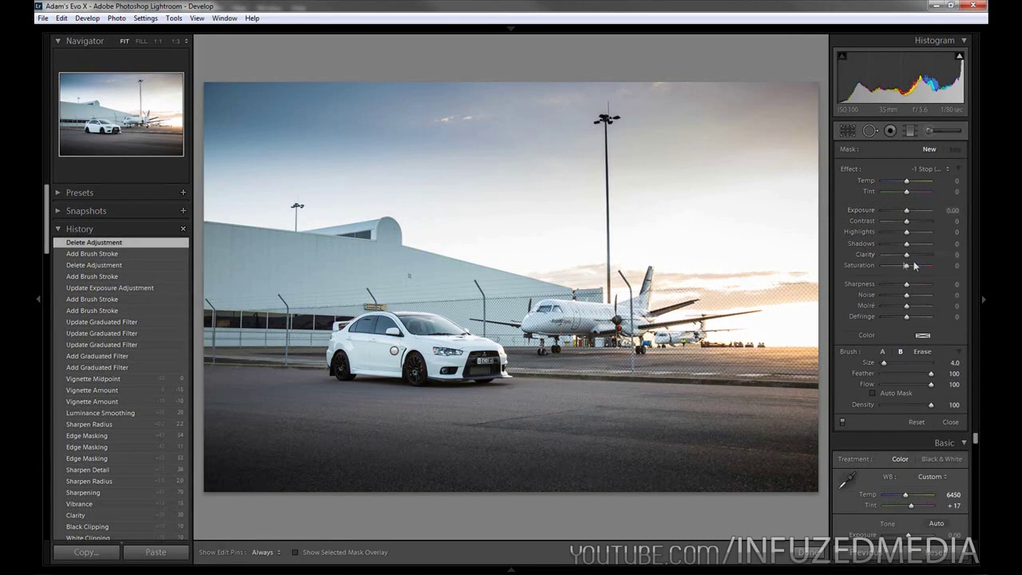
{"action": "left_click", "coordinate": [946, 231]}
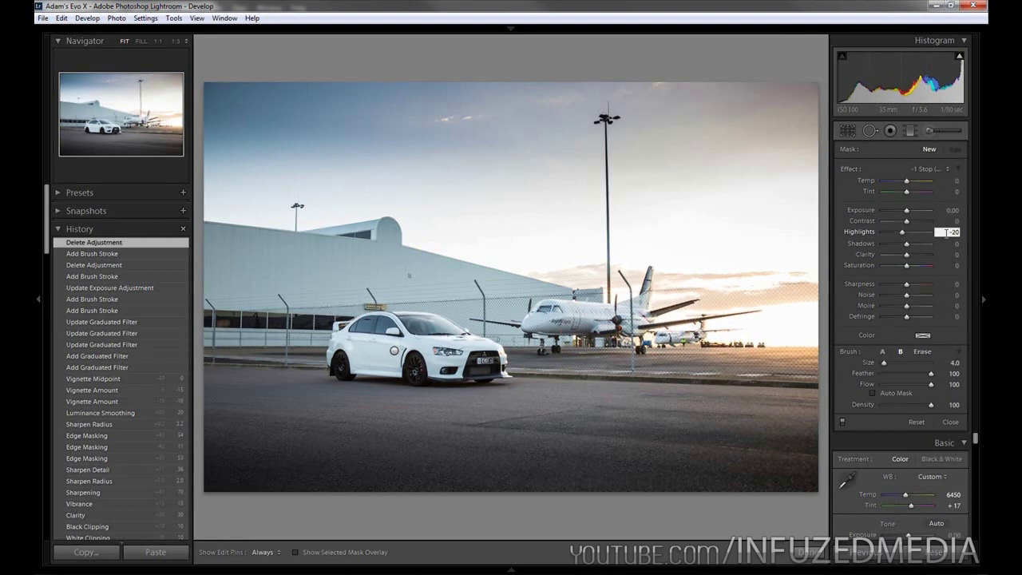
{"action": "type", "text": "-20"}
{"action": "key", "text": "Tab"}
{"action": "key", "text": "Return"}
{"action": "left_click", "coordinate": [110, 125]}
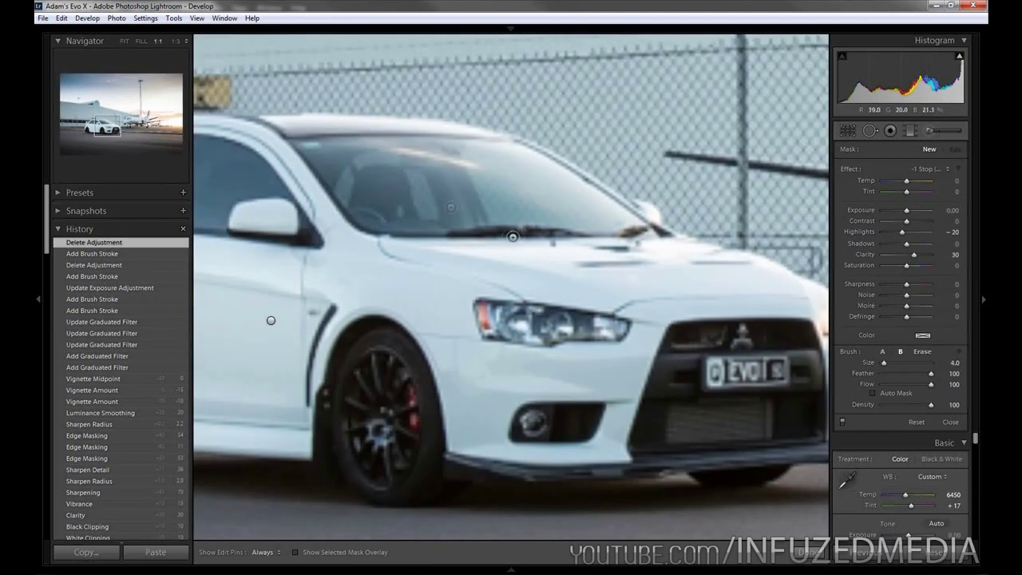
{"action": "scroll", "coordinate": [518, 262], "scroll_direction": "down", "scroll_amount": 2}
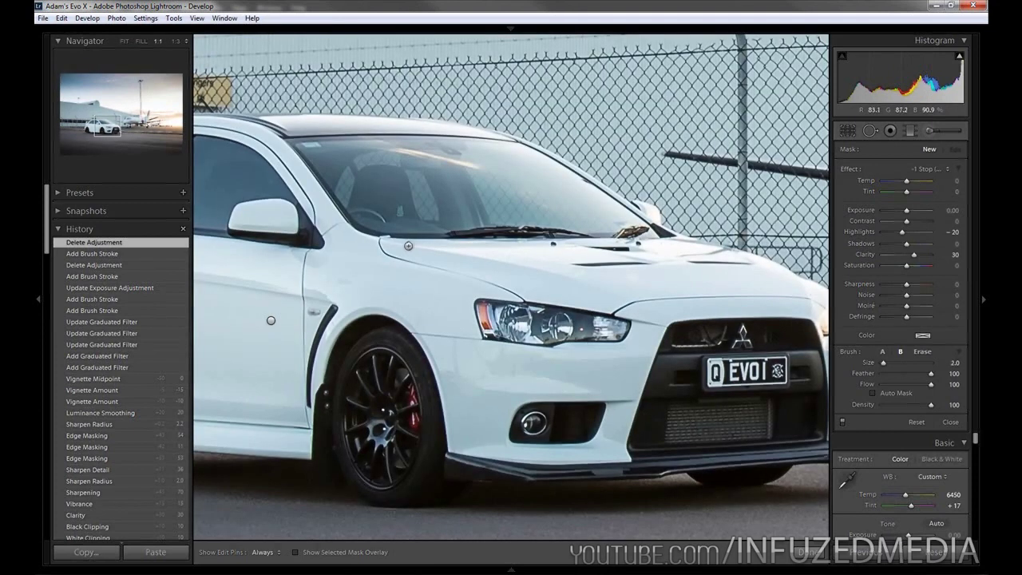
Brush the clarity adjustment over the car's front details, including the hood, bumper edge, front lip and fog light.
{"action": "key", "text": "h"}
{"action": "key", "text": "h"}
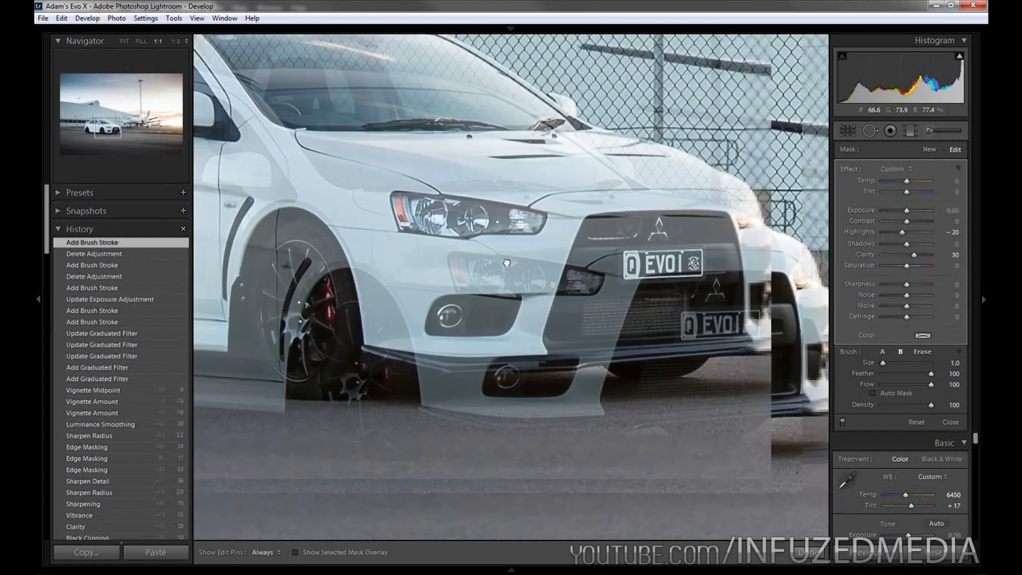
{"action": "key", "text": "h"}
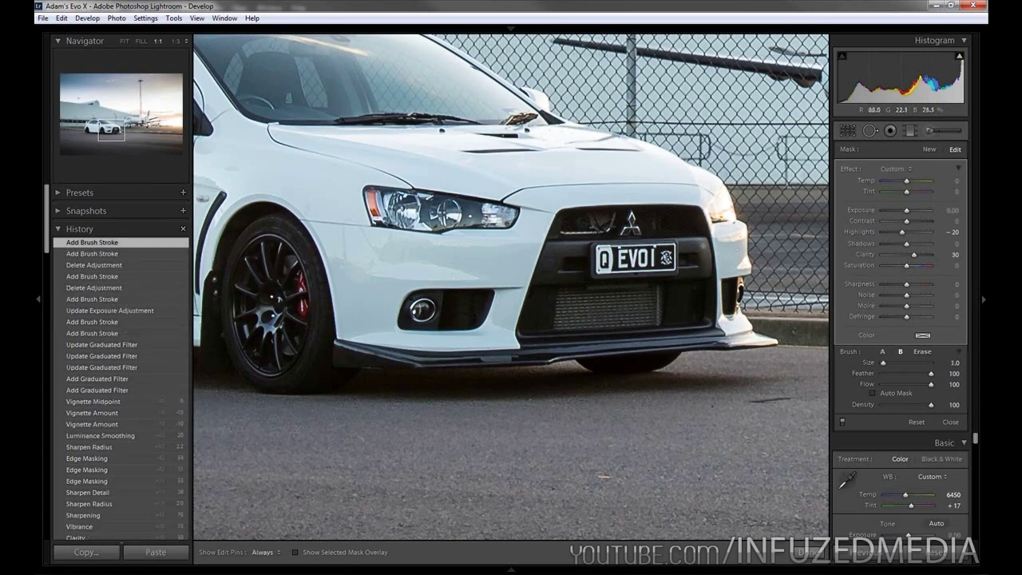
{"action": "key", "text": "h"}
{"action": "key", "text": "h"}
{"action": "left_click_drag", "start_coordinate": [747, 275], "coordinate": [747, 283]}
{"action": "key", "text": "h"}
{"action": "key", "text": "h"}
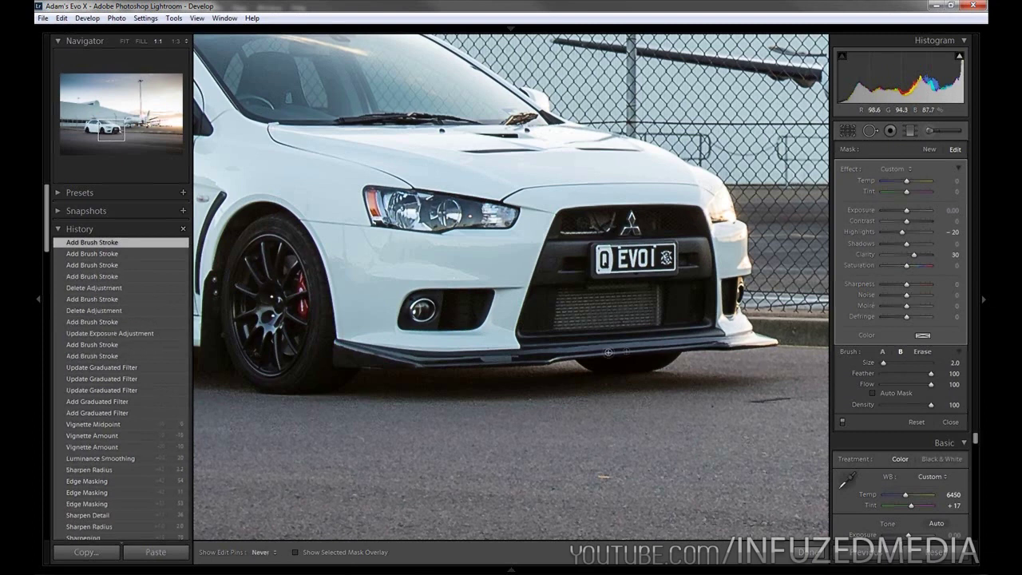
{"action": "left_click_drag", "start_coordinate": [534, 363], "coordinate": [346, 348]}
{"action": "key", "text": "h"}
{"action": "left_click_drag", "start_coordinate": [329, 293], "coordinate": [391, 296]}
{"action": "key", "text": "h"}
{"action": "left_click_drag", "start_coordinate": [482, 316], "coordinate": [482, 307]}
{"action": "key", "text": "h"}
{"action": "key", "text": "h"}
Continue brushing the clarity adjustment along the car's side, including the rear spoiler and the side window outlines.
{"action": "left_click_drag", "start_coordinate": [618, 222], "coordinate": [771, 211]}
{"action": "key", "text": "h"}
{"action": "left_click_drag", "start_coordinate": [526, 207], "coordinate": [726, 251]}
{"action": "left_click_drag", "start_coordinate": [497, 215], "coordinate": [625, 224]}
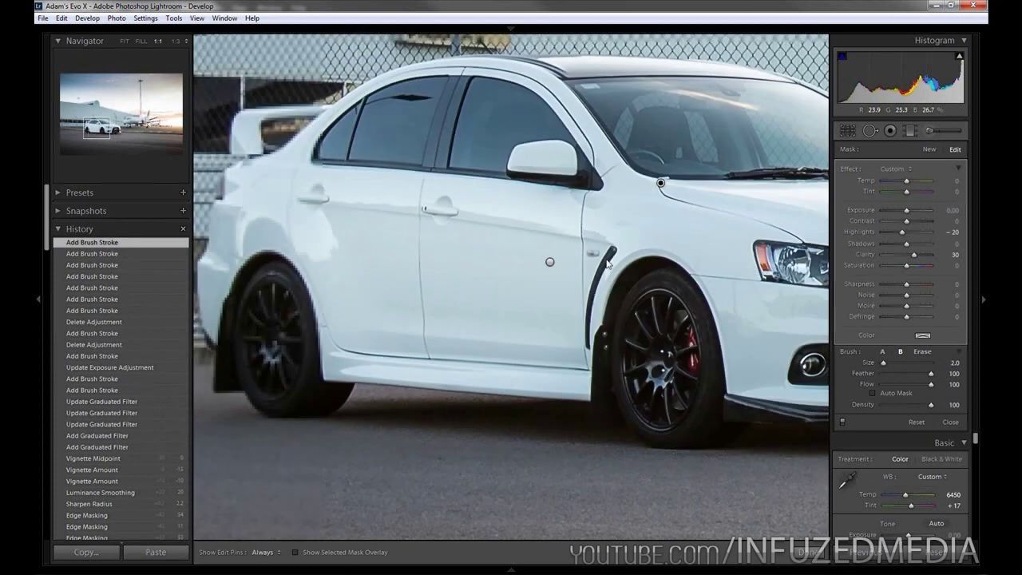
{"action": "key", "text": "h"}
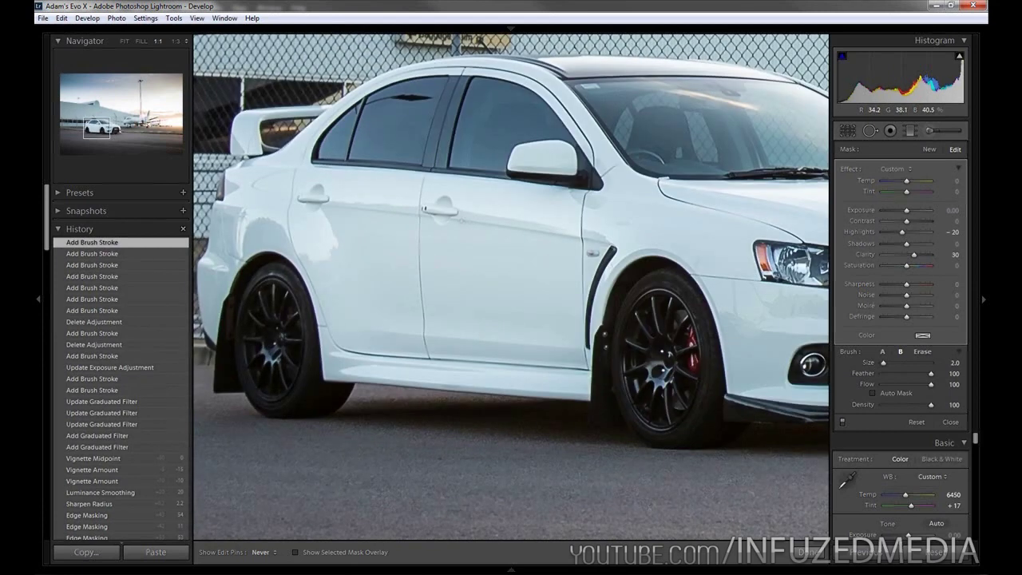
{"action": "key", "text": "h"}
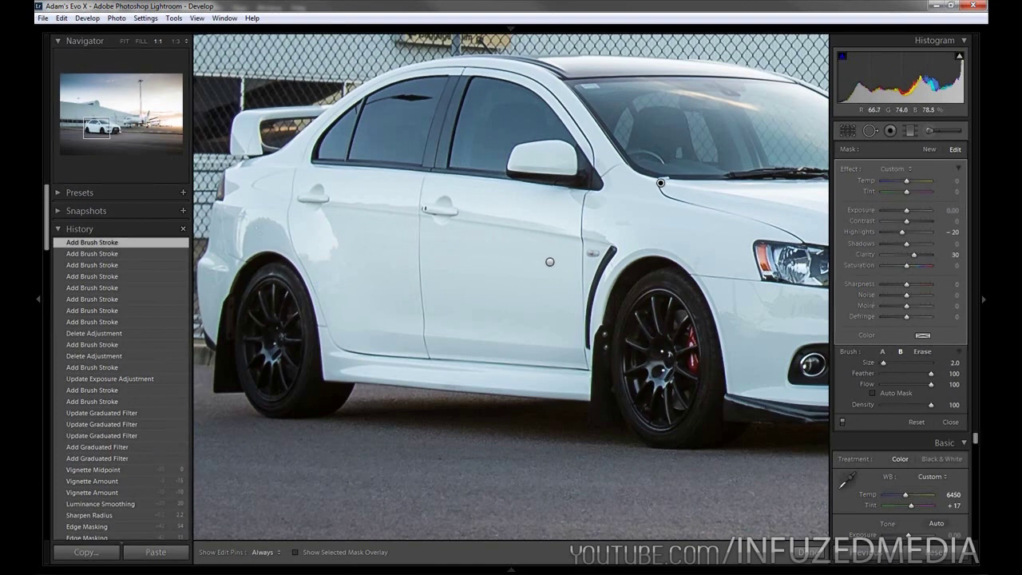
{"action": "key", "text": "h"}
{"action": "left_click_drag", "start_coordinate": [316, 122], "coordinate": [295, 133]}
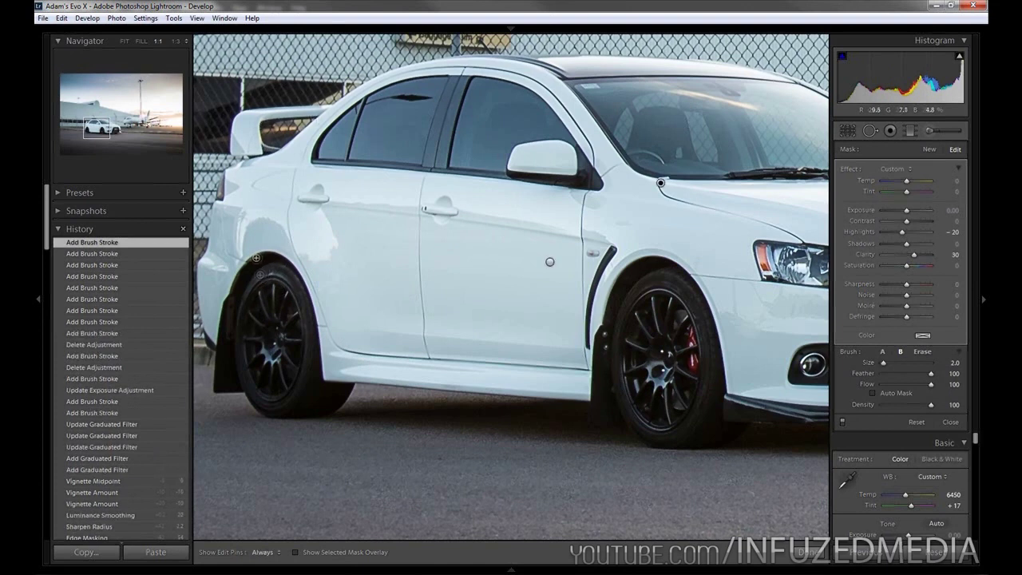
{"action": "mouse_move", "coordinate": [364, 99]}
{"action": "left_mouse_down"}
{"action": "mouse_move", "coordinate": [350, 160]}
{"action": "mouse_move", "coordinate": [339, 162]}
{"action": "mouse_move", "coordinate": [547, 179]}
{"action": "mouse_move", "coordinate": [591, 173]}
{"action": "left_mouse_up"}
{"action": "mouse_move", "coordinate": [559, 123]}
{"action": "left_mouse_down"}
{"action": "mouse_move", "coordinate": [530, 91]}
{"action": "mouse_move", "coordinate": [501, 81]}
{"action": "left_mouse_up"}
{"action": "mouse_move", "coordinate": [427, 76]}
{"action": "left_mouse_down"}
{"action": "mouse_move", "coordinate": [369, 98]}
{"action": "mouse_move", "coordinate": [325, 131]}
{"action": "mouse_move", "coordinate": [317, 156]}
{"action": "left_mouse_up"}
{"action": "key", "text": "h"}
Reset the clarity brush's highlights to 0, undo that reset, and close the Adjustment Brush.
{"action": "left_click_drag", "start_coordinate": [577, 239], "coordinate": [434, 233]}
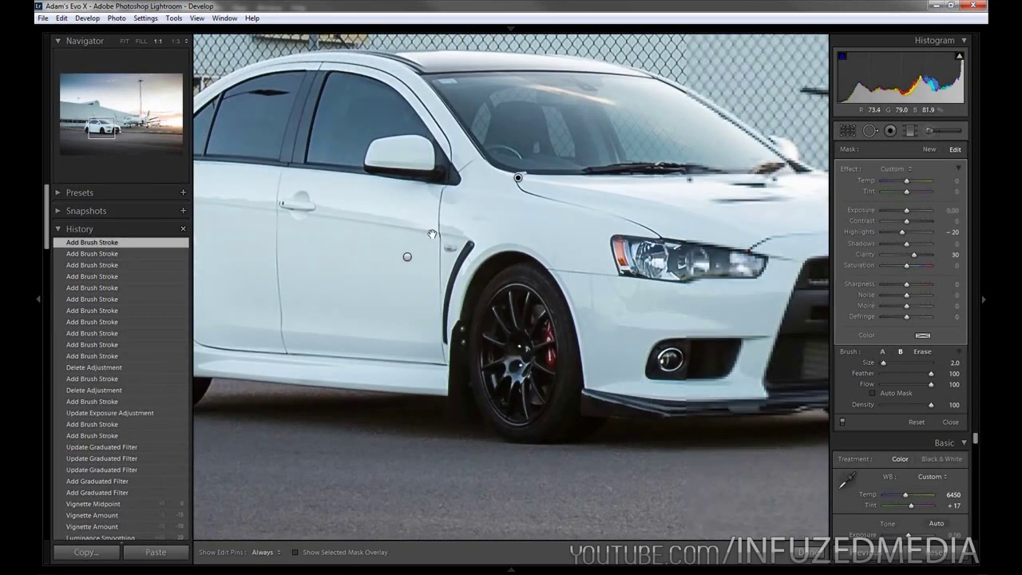
{"action": "double_click", "coordinate": [863, 232]}
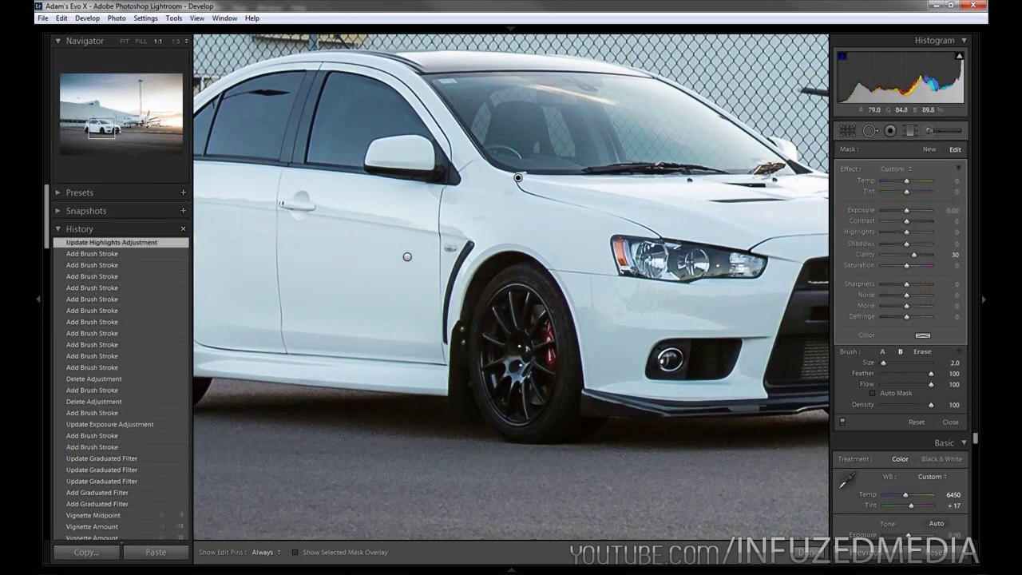
{"action": "key", "text": "ctrl+z"}
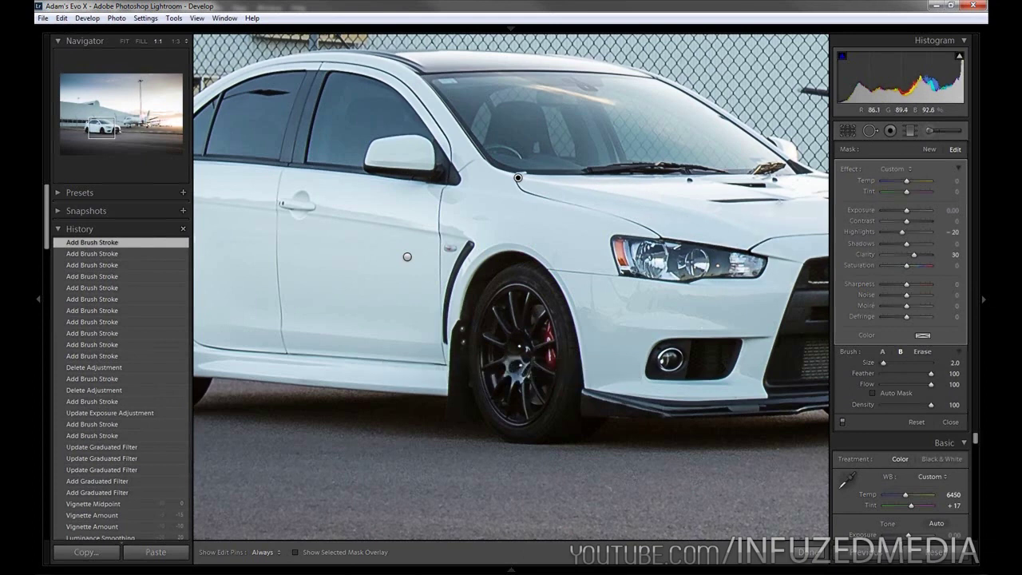
{"action": "left_click", "coordinate": [934, 135]}
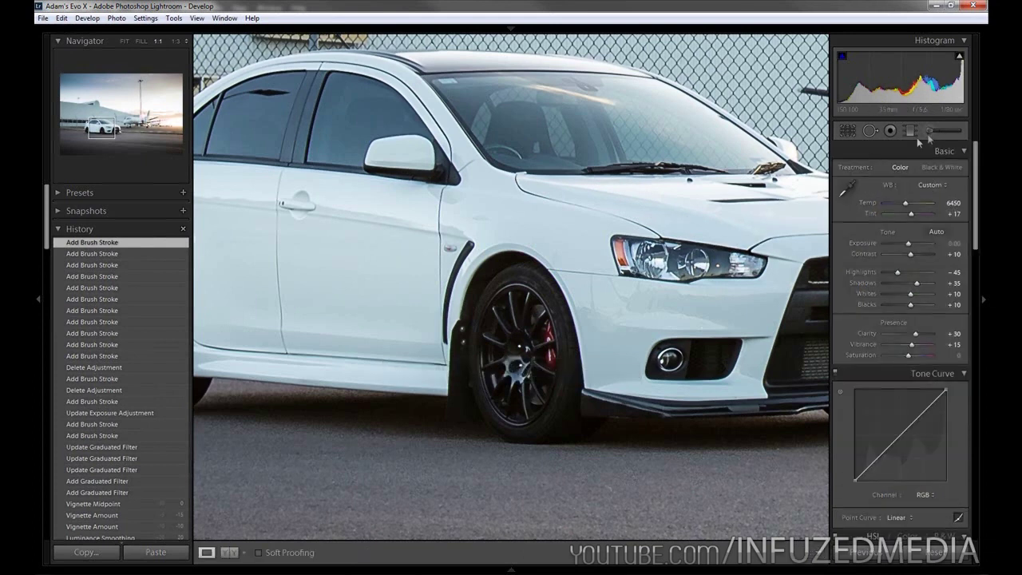
View the whole photo and compare its original version with the edited one.
{"action": "left_click", "coordinate": [688, 200]}
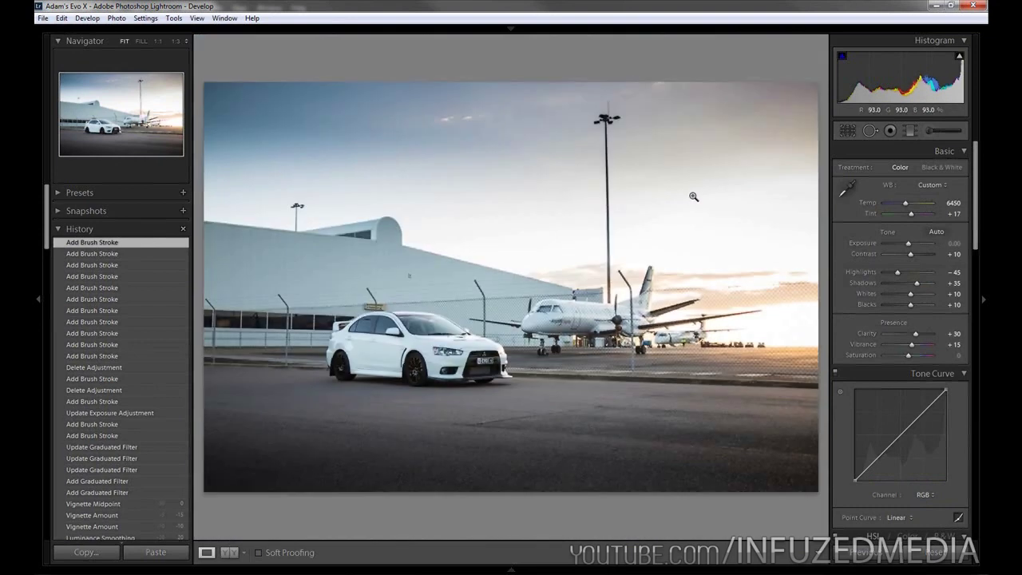
{"action": "key", "text": "backslash"}
{"action": "key", "text": "backslash"}
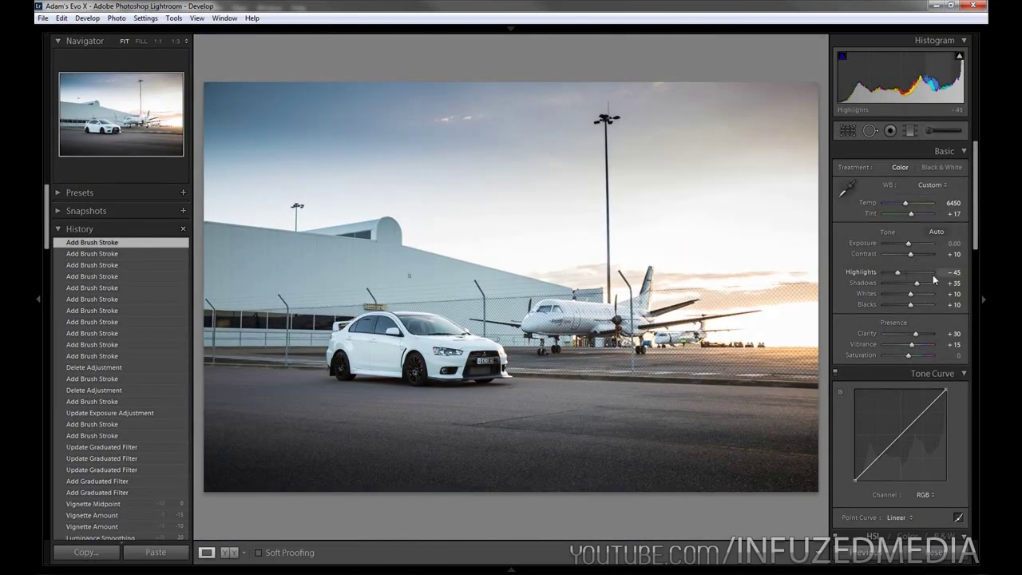
Send the edited photo from Lightroom to Adobe Photoshop CS6 for further editing.
{"action": "right_click", "coordinate": [592, 270]}
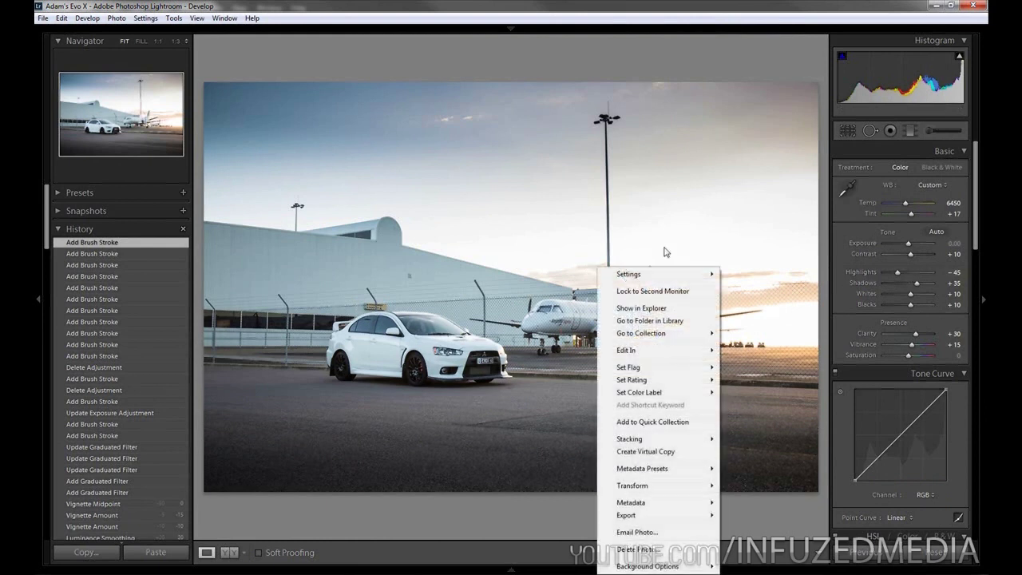
{"action": "mouse_move", "coordinate": [644, 352]}
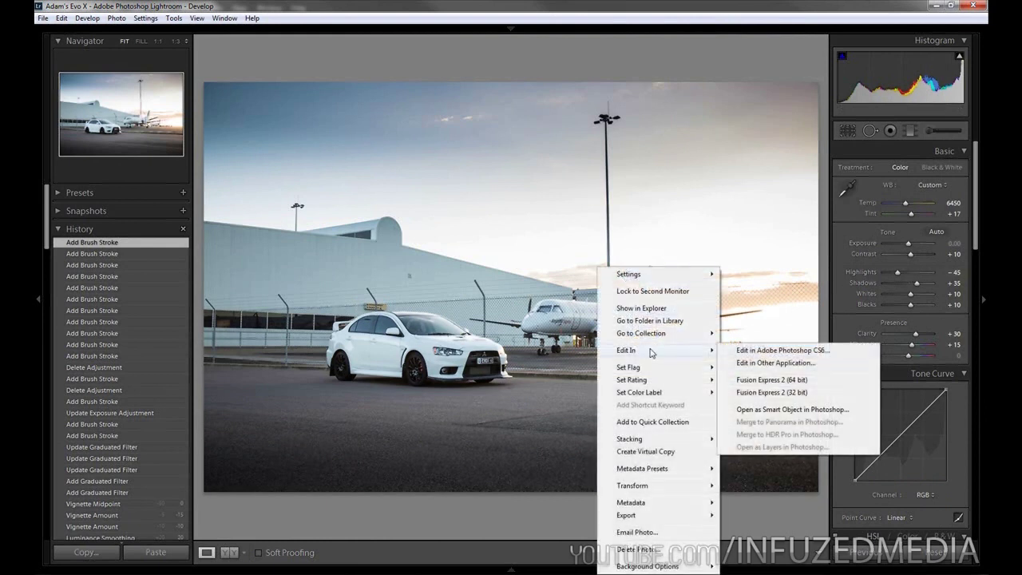
{"action": "left_click", "coordinate": [790, 351]}
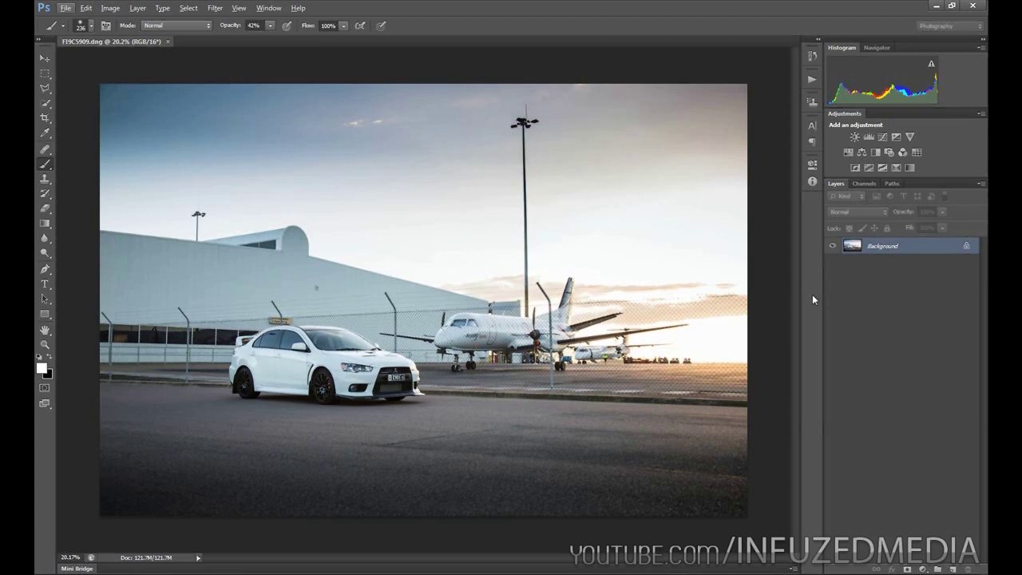
Duplicate the Background layer and rename the copy as Retouch.
{"action": "key", "text": "ctrl+j"}
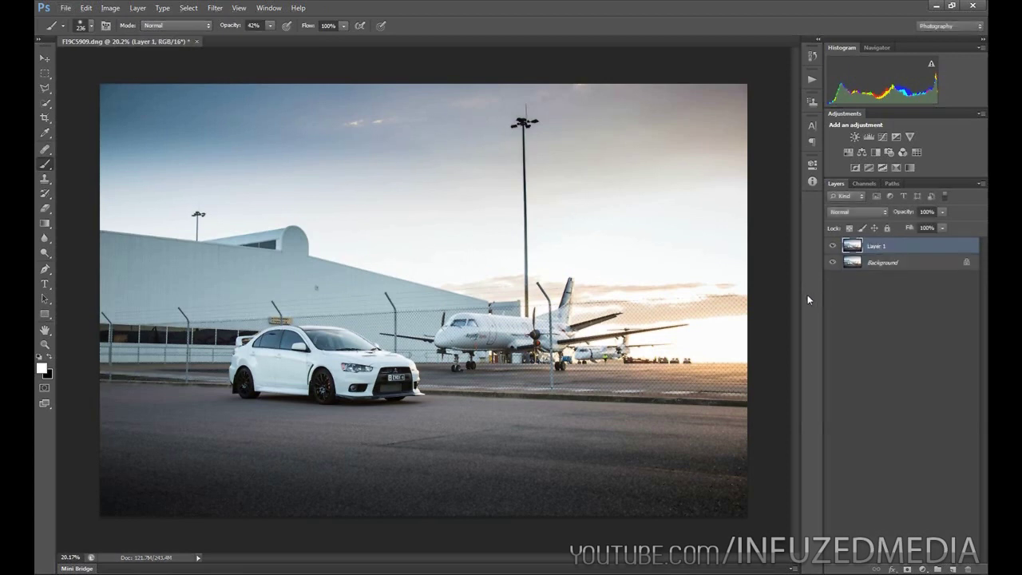
{"action": "double_click", "coordinate": [874, 247]}
{"action": "type", "text": "Cetouch"}
{"action": "key", "text": "Return"}
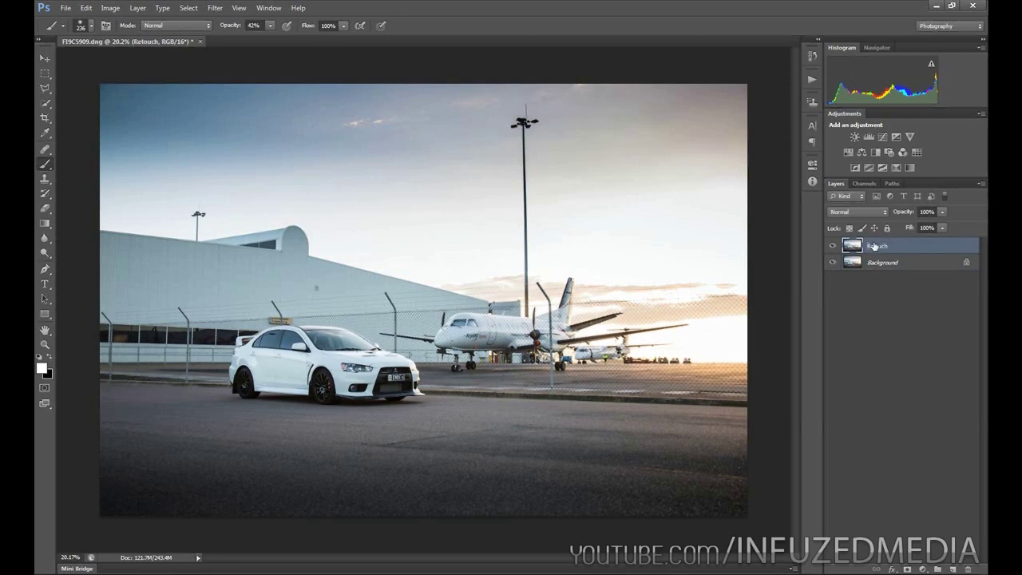
Remove the small marks from the road in front of the car with the Healing Brush, sampling clean asphalt nearby.
{"action": "left_click", "coordinate": [46, 180]}
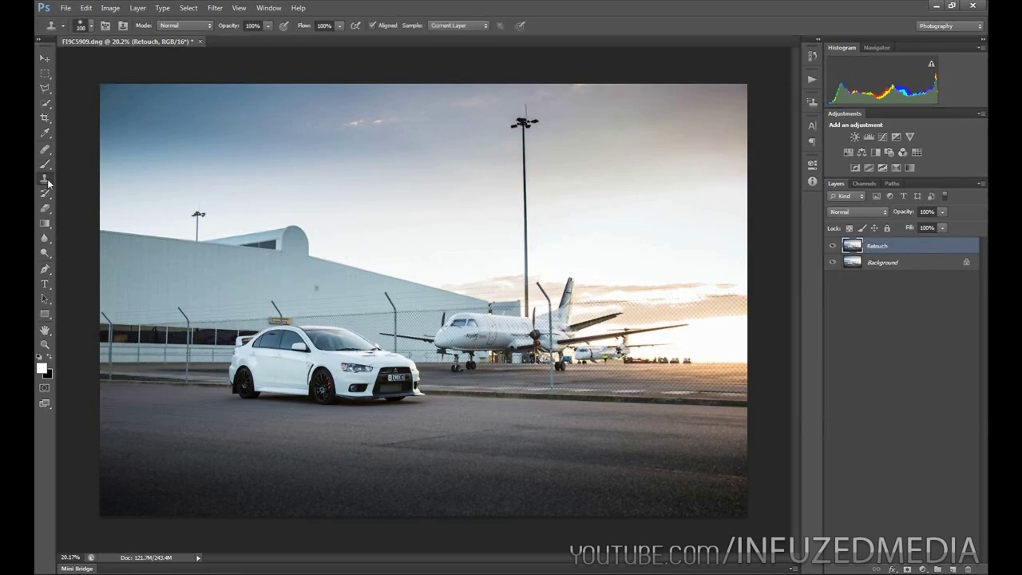
{"action": "left_click", "coordinate": [40, 149]}
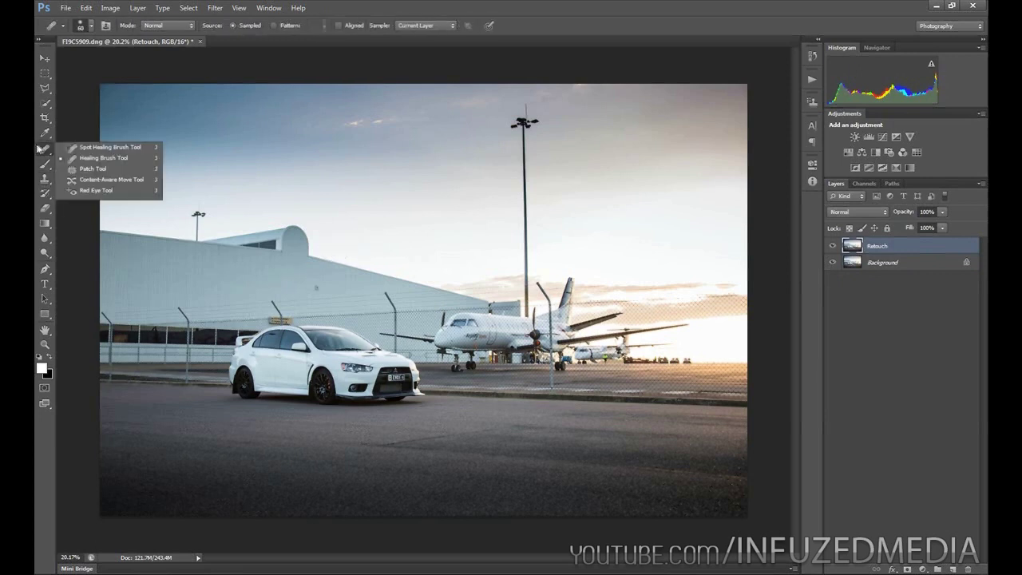
{"action": "left_click", "coordinate": [98, 158]}
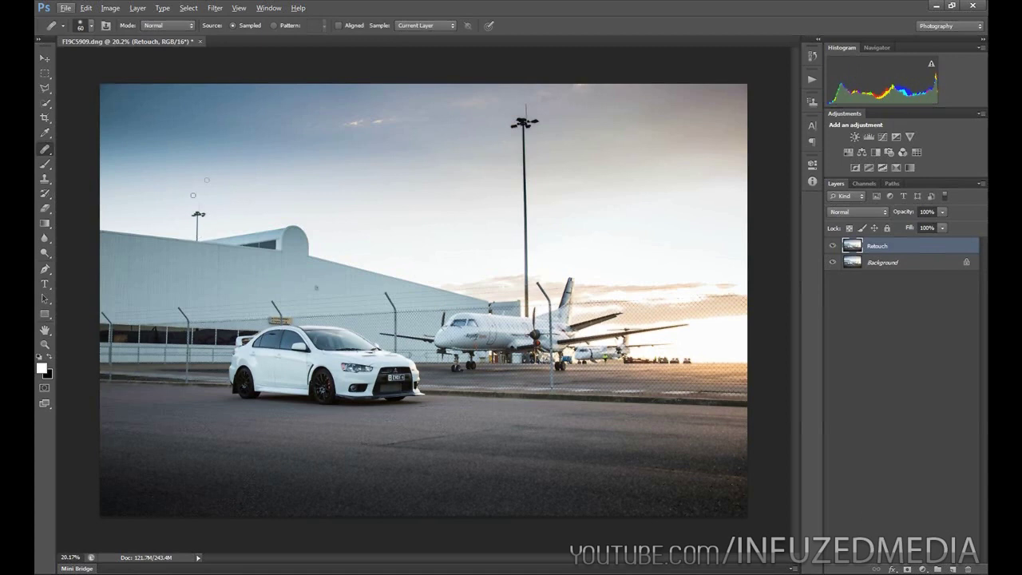
{"action": "scroll", "coordinate": [671, 387], "scroll_direction": "up", "scroll_amount": 3}
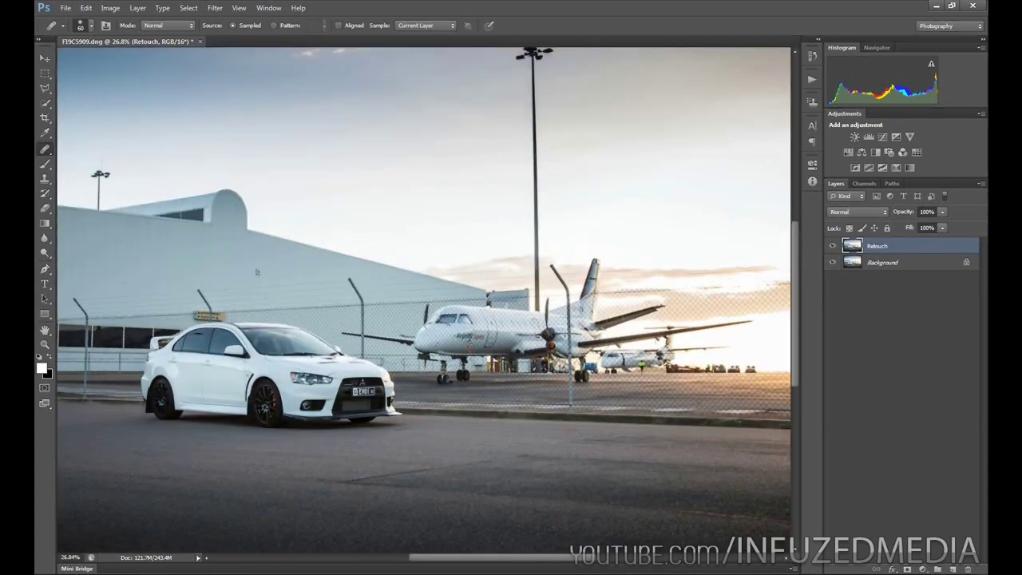
{"action": "scroll", "coordinate": [358, 466], "scroll_direction": "up", "scroll_amount": 1}
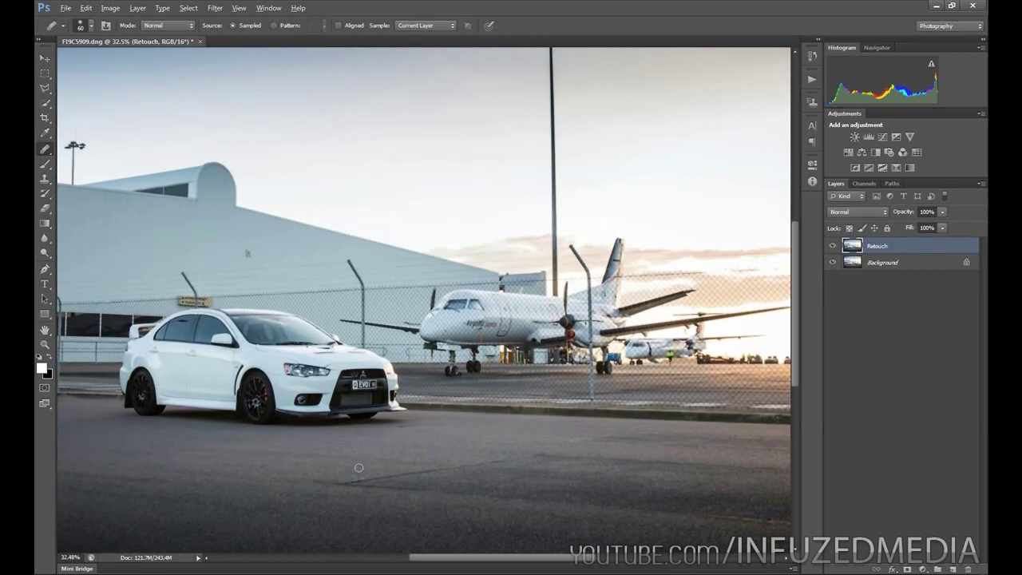
{"action": "scroll", "coordinate": [400, 447], "scroll_direction": "up", "scroll_amount": 2}
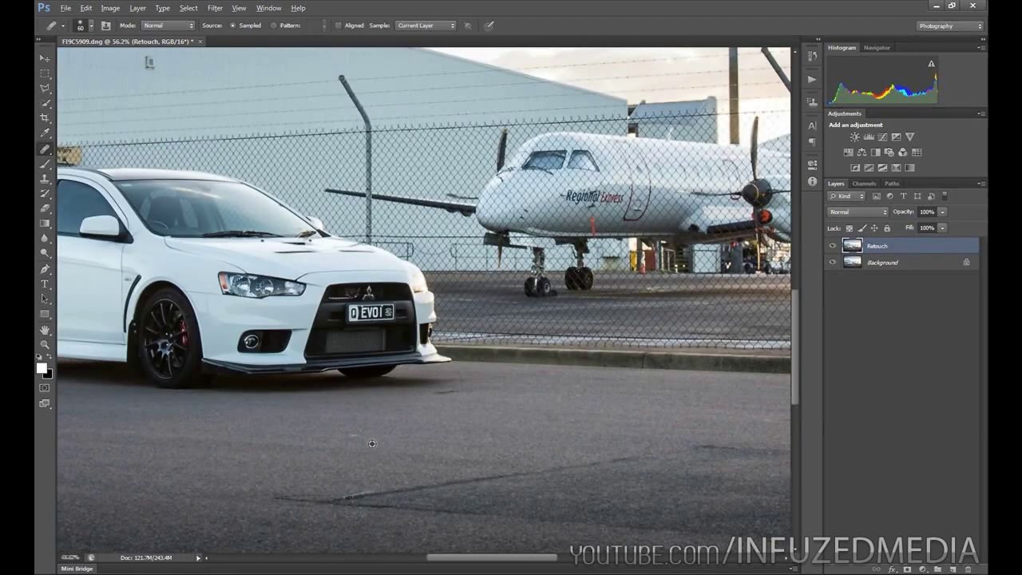
{"action": "scroll", "coordinate": [372, 443], "scroll_direction": "up", "scroll_amount": 1}
{"action": "left_click", "coordinate": [388, 440], "text": "alt"}
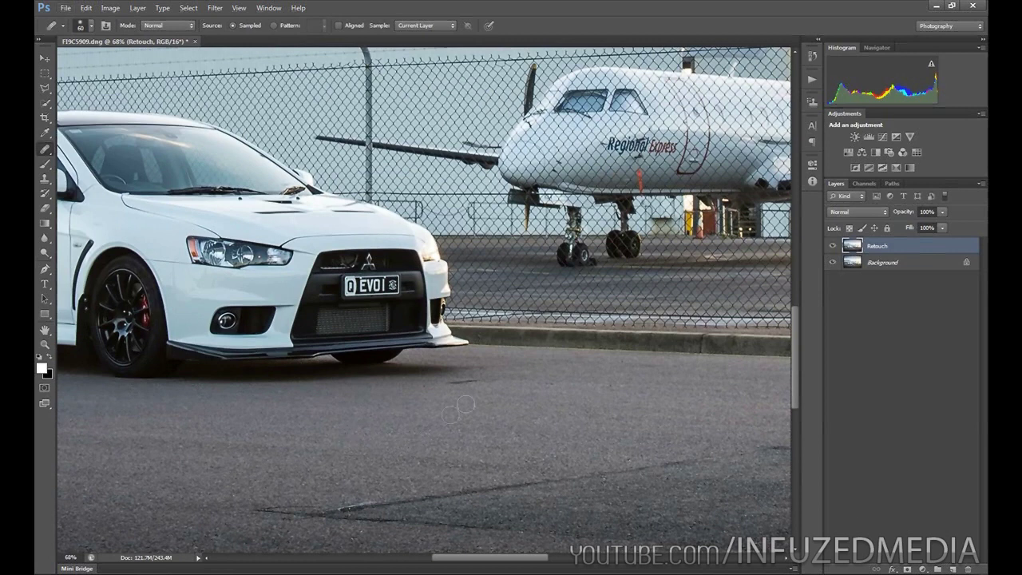
{"action": "left_click", "coordinate": [492, 395], "text": "alt"}
{"action": "left_click_drag", "start_coordinate": [471, 382], "coordinate": [449, 384]}
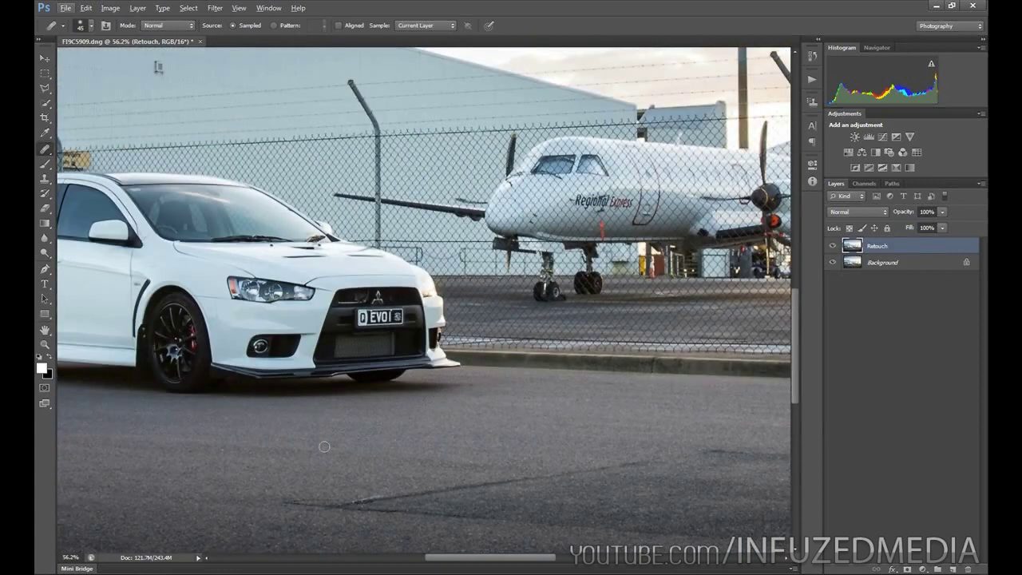
Set the Healing Brush size to 10 px and heal the small blemishes on the car's front bumper and fender.
{"action": "left_click_drag", "start_coordinate": [203, 438], "coordinate": [360, 237]}
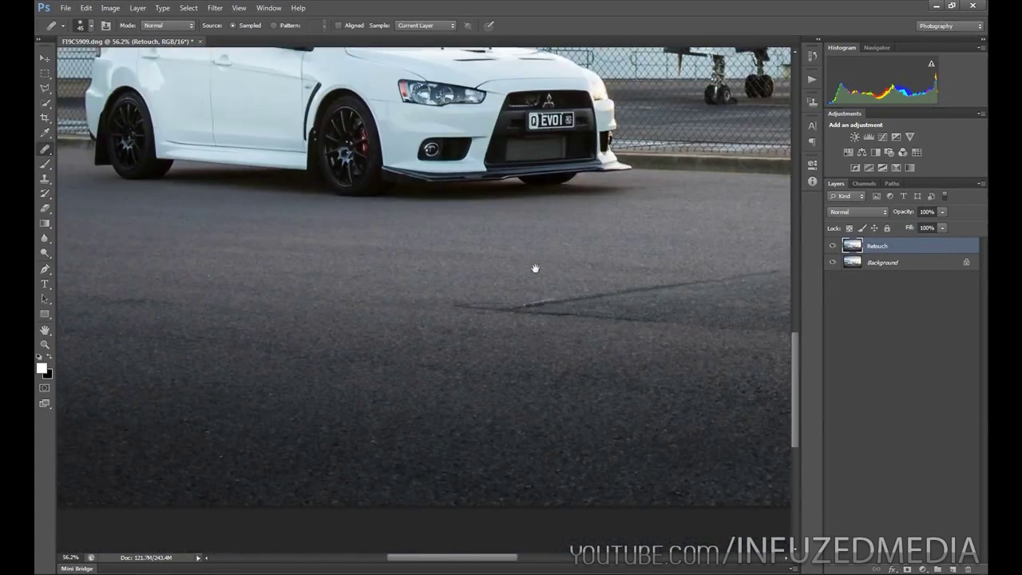
{"action": "left_click_drag", "start_coordinate": [431, 238], "coordinate": [827, 286]}
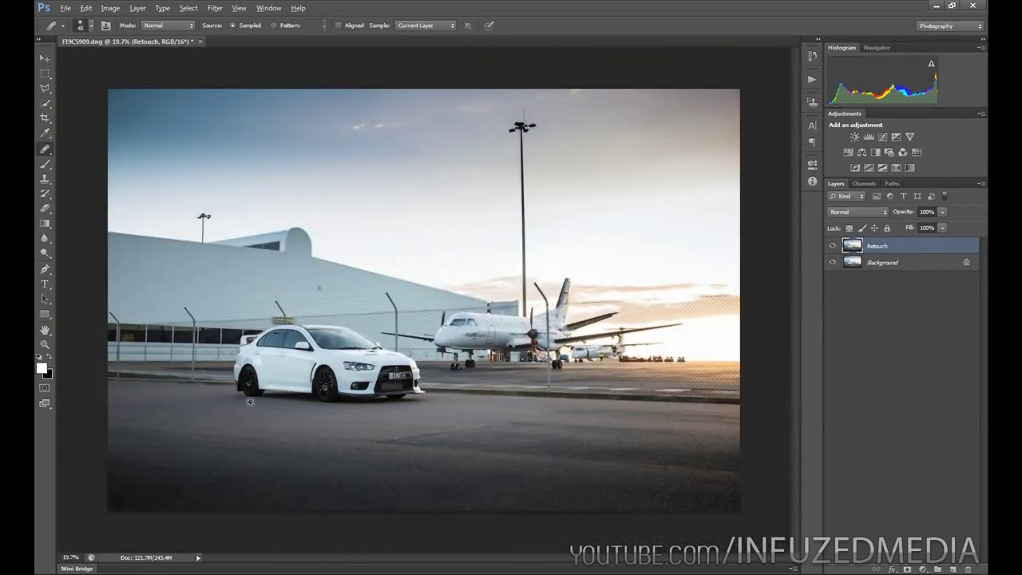
{"action": "scroll", "coordinate": [105, 427], "scroll_direction": "up", "scroll_amount": 3}
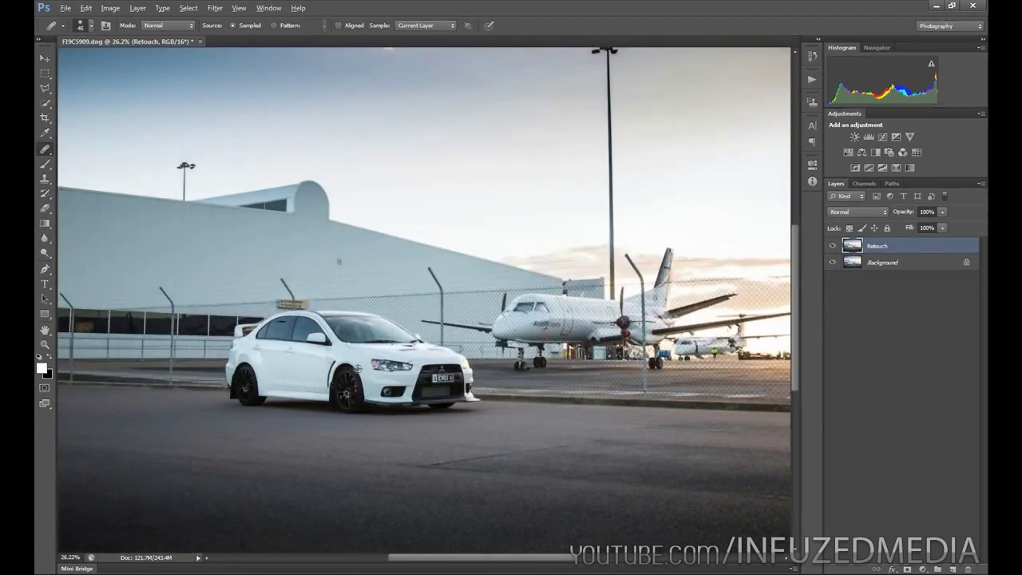
{"action": "scroll", "coordinate": [356, 367], "scroll_direction": "up", "scroll_amount": 2}
{"action": "scroll", "coordinate": [413, 386], "scroll_direction": "up", "scroll_amount": 6}
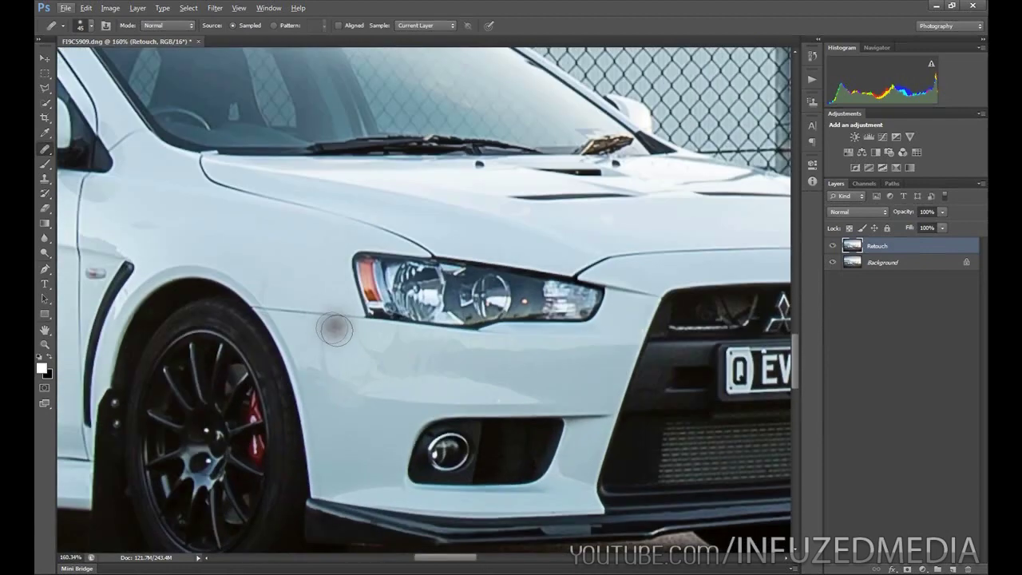
{"action": "right_click", "coordinate": [338, 328]}
{"action": "left_click", "coordinate": [358, 355]}
{"action": "key", "text": "Escape"}
{"action": "scroll", "coordinate": [304, 313], "scroll_direction": "up", "scroll_amount": 1}
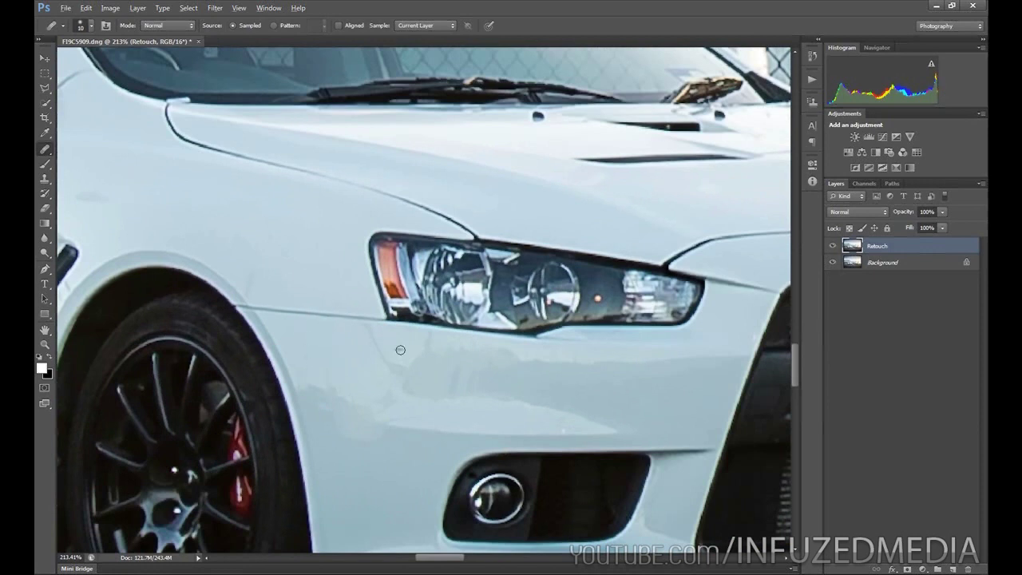
{"action": "scroll", "coordinate": [400, 349], "scroll_direction": "down", "scroll_amount": 2}
{"action": "left_click_drag", "start_coordinate": [194, 306], "coordinate": [407, 330]}
{"action": "scroll", "coordinate": [452, 298], "scroll_direction": "up", "scroll_amount": 2}
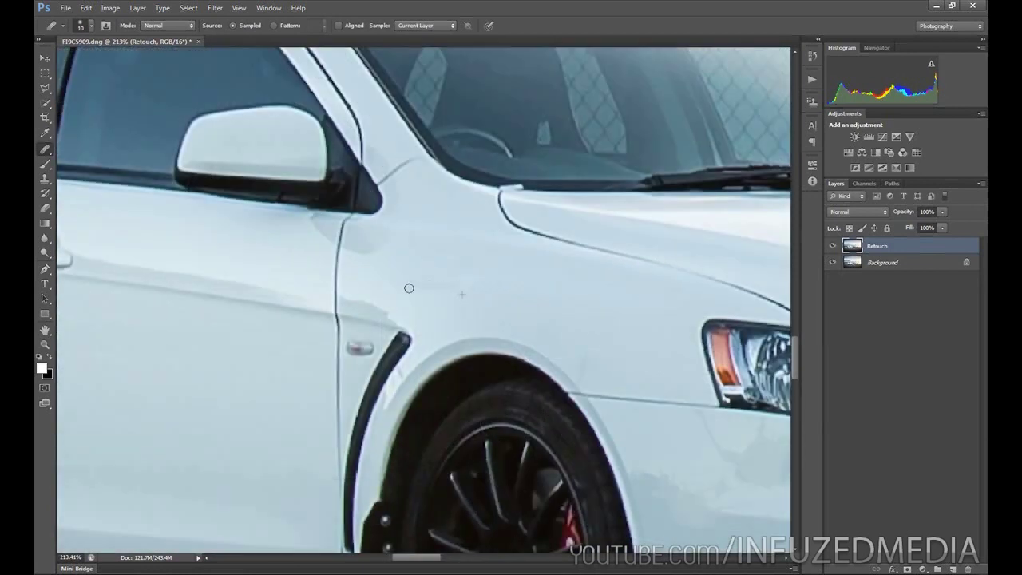
Paint out the worker in the green vest behind the fence and the red strap below the plane's lettering with a 16 px Healing Brush.
{"action": "scroll", "coordinate": [476, 326], "scroll_direction": "down", "scroll_amount": 3}
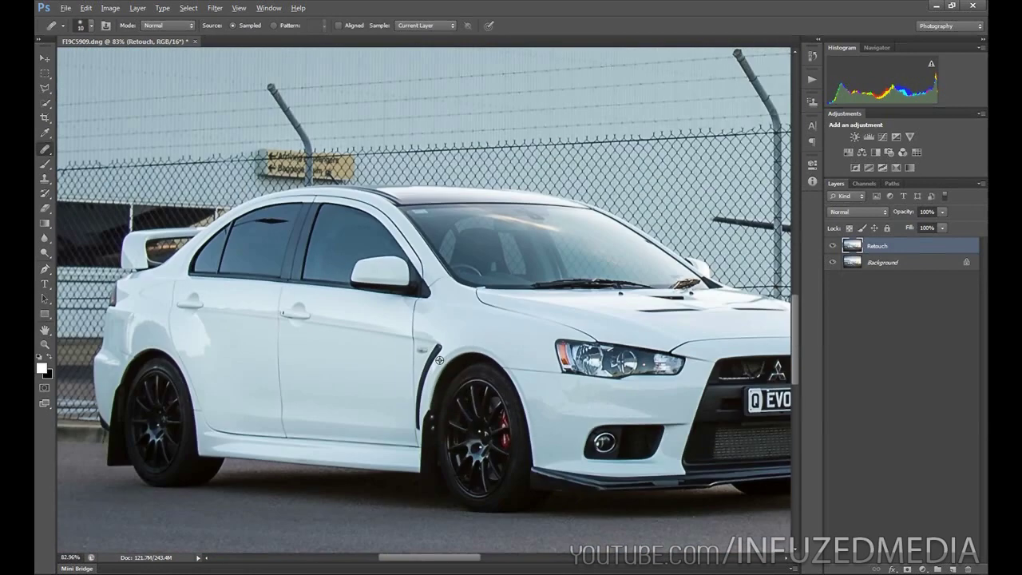
{"action": "scroll", "coordinate": [474, 349], "scroll_direction": "down", "scroll_amount": 2}
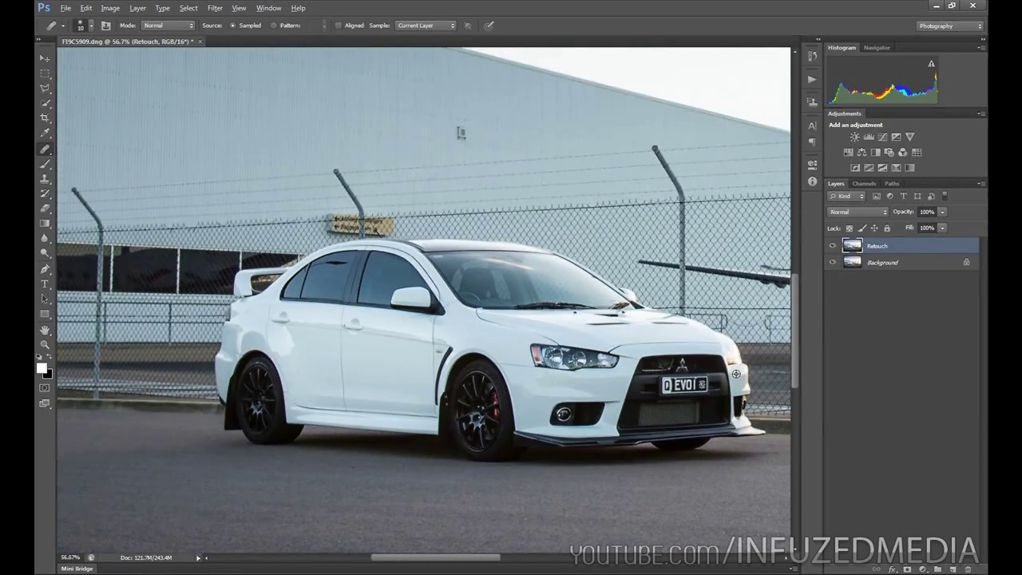
{"action": "left_click_drag", "start_coordinate": [657, 388], "coordinate": [332, 473]}
{"action": "left_click_drag", "start_coordinate": [569, 471], "coordinate": [270, 395]}
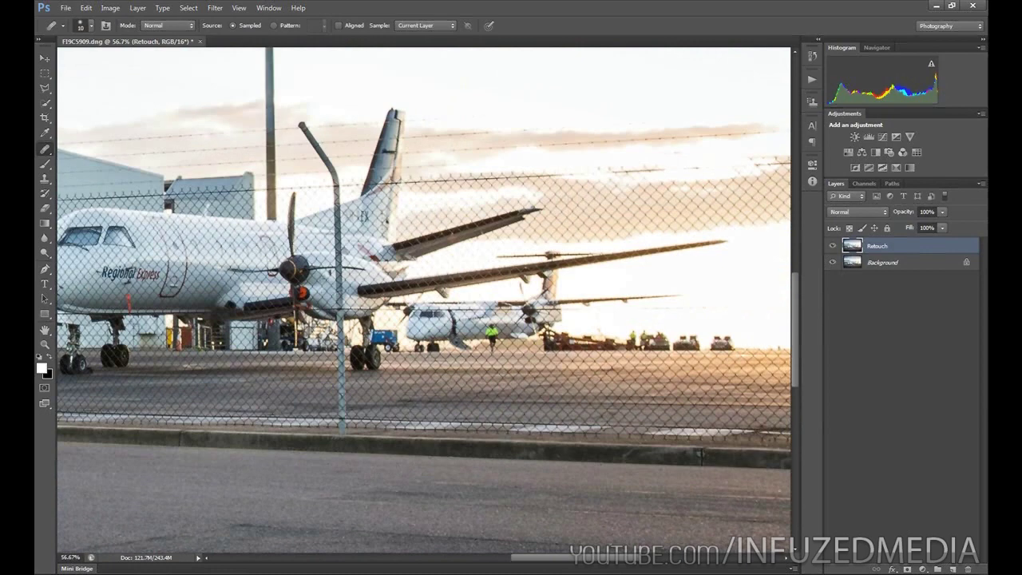
{"action": "scroll", "coordinate": [516, 332], "scroll_direction": "up", "scroll_amount": 3}
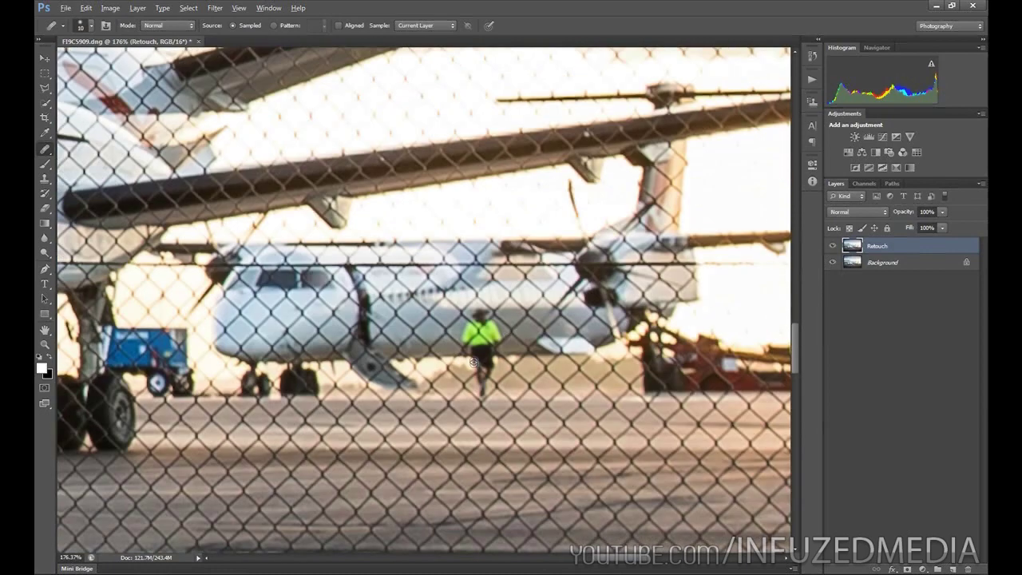
{"action": "scroll", "coordinate": [473, 361], "scroll_direction": "up", "scroll_amount": 2}
{"action": "scroll", "coordinate": [488, 337], "scroll_direction": "up", "scroll_amount": 1}
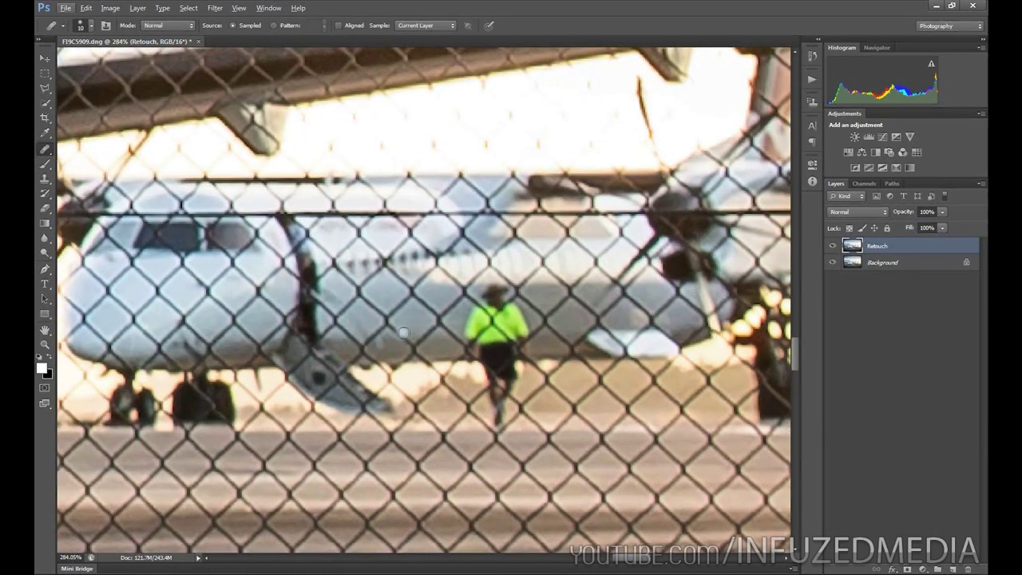
{"action": "right_click", "coordinate": [404, 327]}
{"action": "left_click_drag", "start_coordinate": [429, 355], "coordinate": [431, 354]}
{"action": "key", "text": "Return"}
{"action": "mouse_move", "coordinate": [494, 296]}
{"action": "left_mouse_down"}
{"action": "mouse_move", "coordinate": [474, 320]}
{"action": "mouse_move", "coordinate": [495, 328]}
{"action": "mouse_move", "coordinate": [486, 338]}
{"action": "mouse_move", "coordinate": [492, 319]}
{"action": "mouse_move", "coordinate": [520, 303]}
{"action": "mouse_move", "coordinate": [515, 339]}
{"action": "mouse_move", "coordinate": [475, 343]}
{"action": "mouse_move", "coordinate": [515, 349]}
{"action": "mouse_move", "coordinate": [485, 354]}
{"action": "mouse_move", "coordinate": [507, 361]}
{"action": "mouse_move", "coordinate": [499, 363]}
{"action": "mouse_move", "coordinate": [503, 423]}
{"action": "left_mouse_up"}
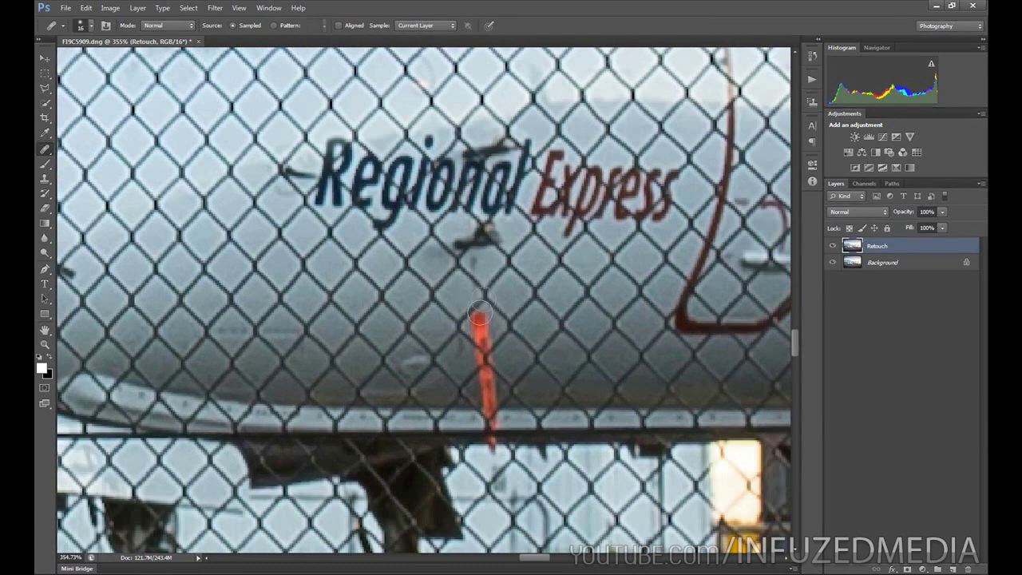
{"action": "left_click_drag", "start_coordinate": [479, 313], "coordinate": [479, 389]}
{"action": "key", "text": "ctrl+0"}
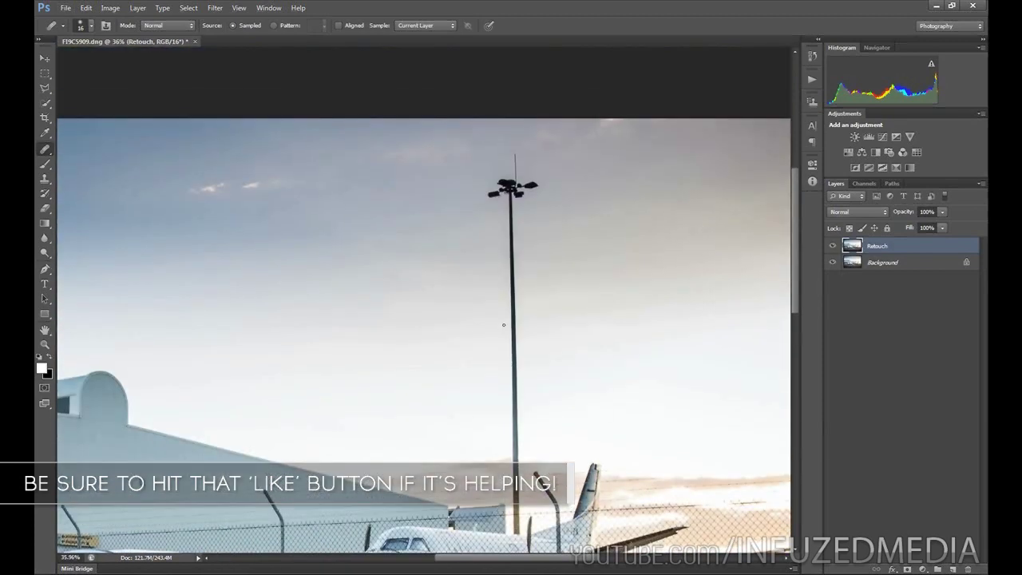
Enlarge the Healing Brush to 136 px and remove the tall pole's floodlights and upper shaft using sampled sky.
{"action": "right_click", "coordinate": [505, 277]}
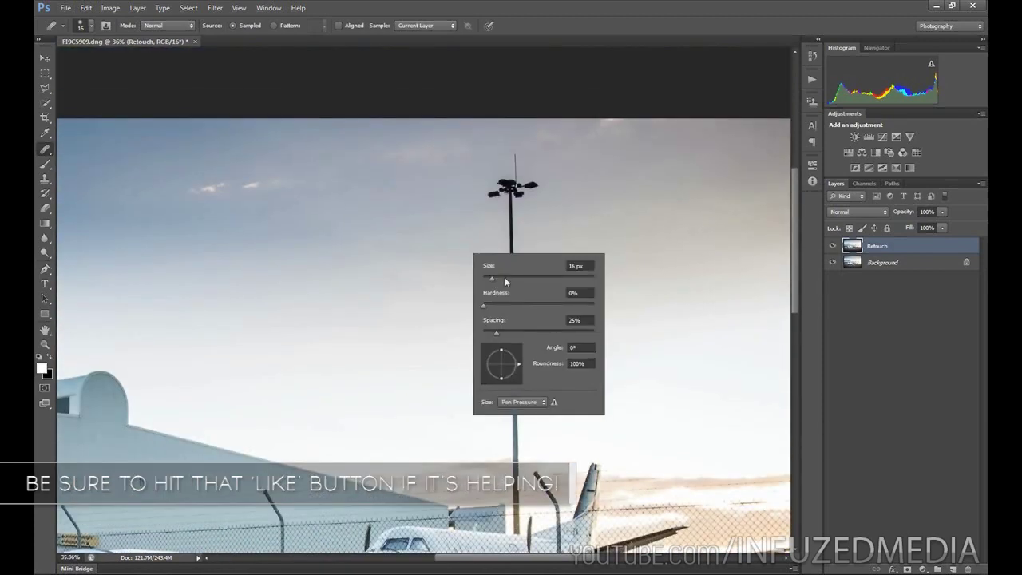
{"action": "left_click", "coordinate": [571, 5]}
{"action": "right_click", "coordinate": [472, 214]}
{"action": "left_click_drag", "start_coordinate": [504, 239], "coordinate": [536, 238]}
{"action": "left_click", "coordinate": [590, 6]}
{"action": "right_click", "coordinate": [491, 257]}
{"action": "left_click", "coordinate": [570, 282]}
{"action": "left_click", "coordinate": [463, 287], "text": "alt"}
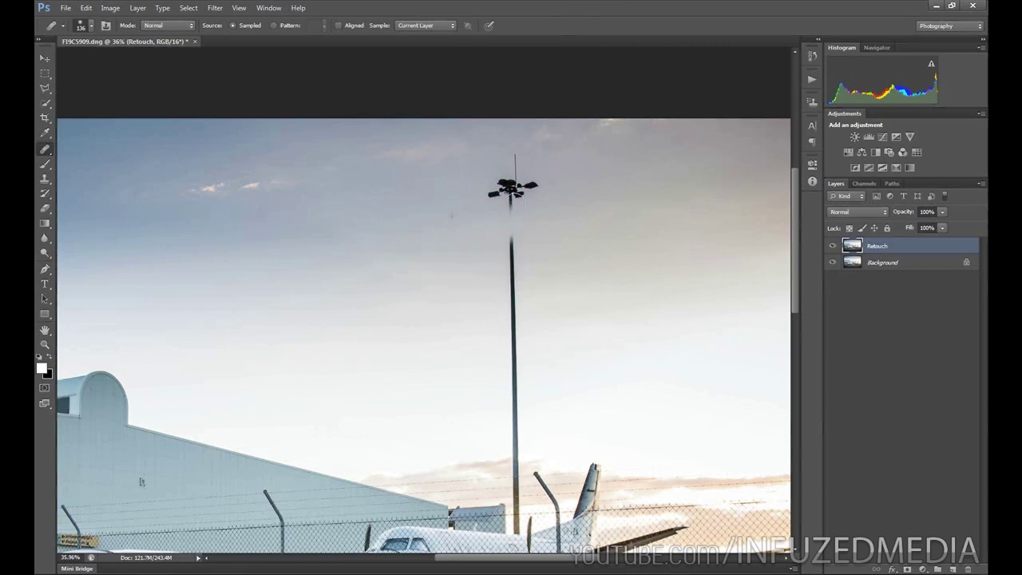
{"action": "left_click_drag", "start_coordinate": [515, 211], "coordinate": [495, 196]}
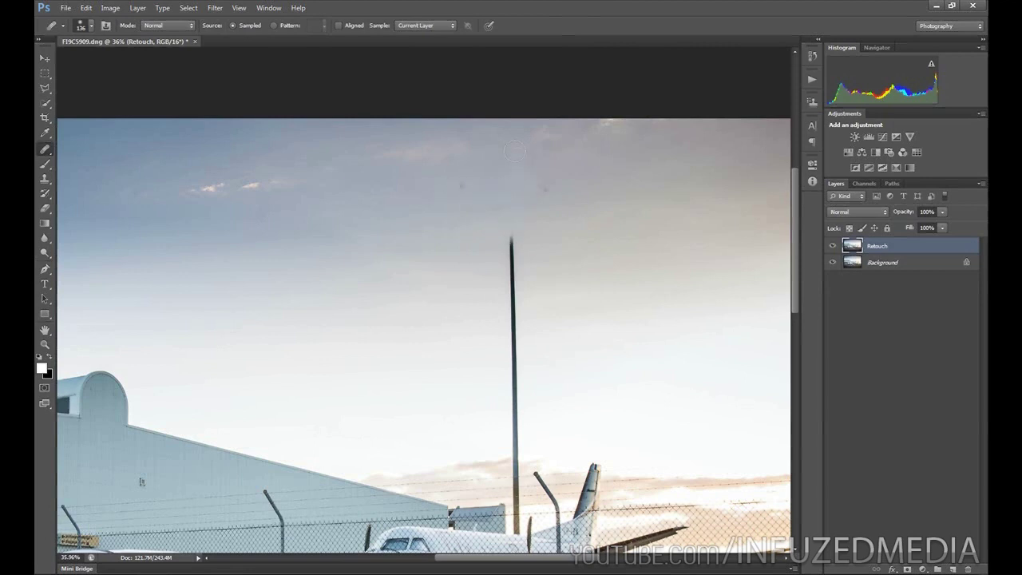
{"action": "mouse_move", "coordinate": [512, 240]}
{"action": "left_mouse_down"}
{"action": "mouse_move", "coordinate": [506, 310]}
{"action": "mouse_move", "coordinate": [514, 325]}
{"action": "mouse_move", "coordinate": [517, 309]}
{"action": "mouse_move", "coordinate": [519, 338]}
{"action": "mouse_move", "coordinate": [492, 377]}
{"action": "left_mouse_up"}
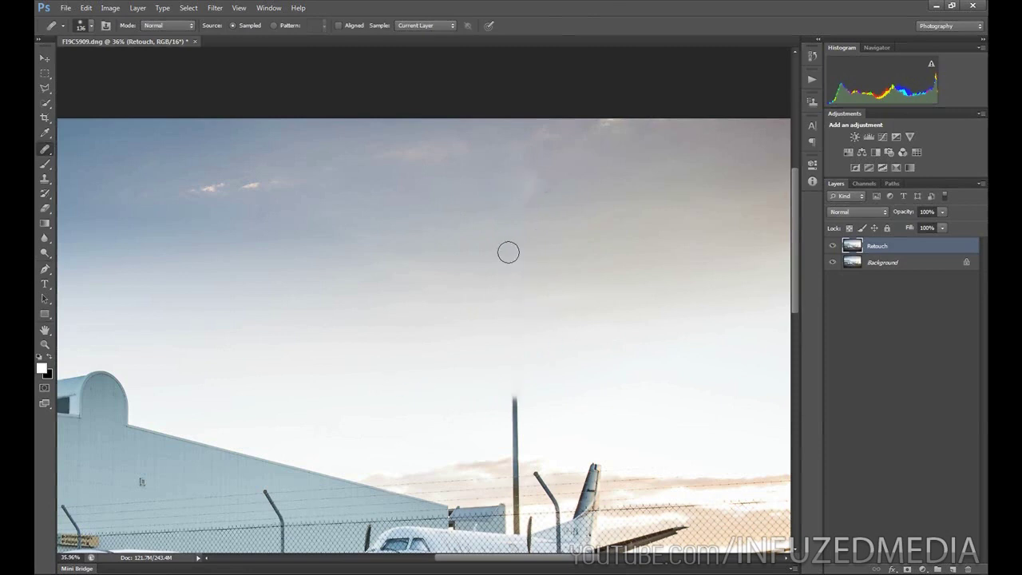
Heal the faint traces in the sky above the tall pole with the Healing Brush, using clean sky sampled beside them.
{"action": "scroll", "coordinate": [579, 225], "scroll_direction": "up", "scroll_amount": 2}
{"action": "left_click", "coordinate": [582, 174], "text": "alt"}
{"action": "left_click_drag", "start_coordinate": [523, 164], "coordinate": [513, 205]}
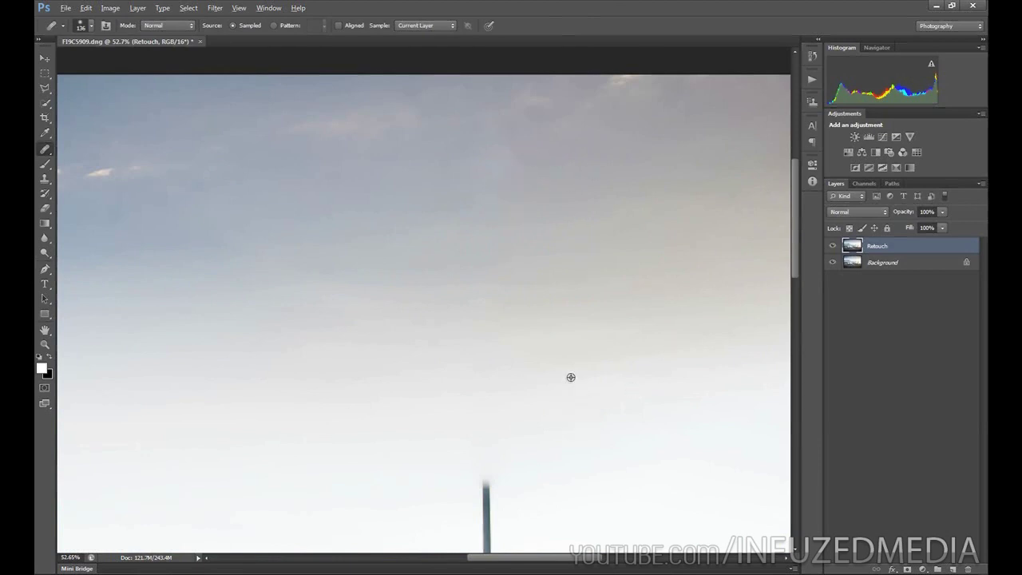
{"action": "scroll", "coordinate": [570, 386], "scroll_direction": "down", "scroll_amount": 1}
{"action": "left_click_drag", "start_coordinate": [589, 418], "coordinate": [576, 250]}
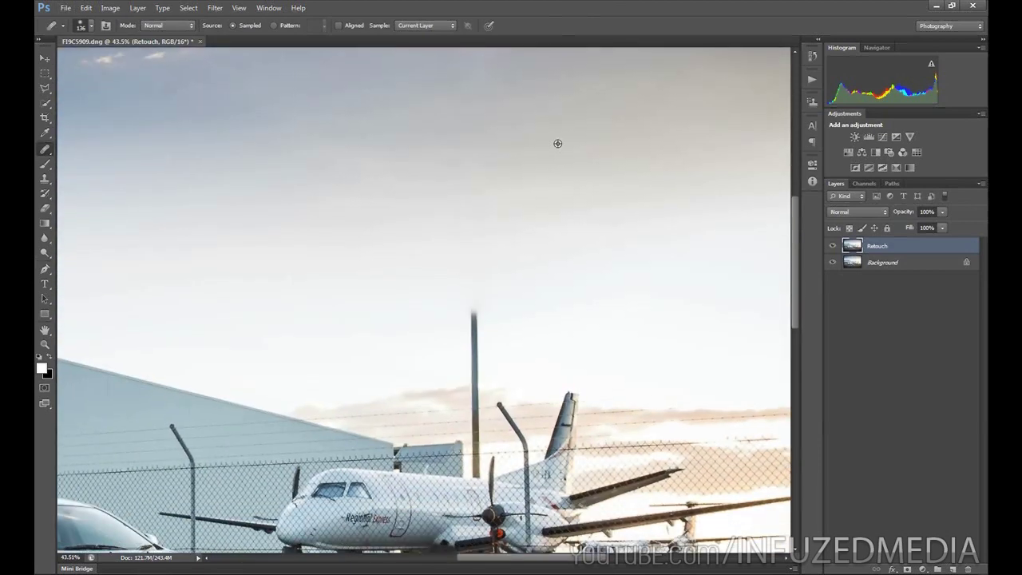
{"action": "scroll", "coordinate": [554, 144], "scroll_direction": "up", "scroll_amount": 3}
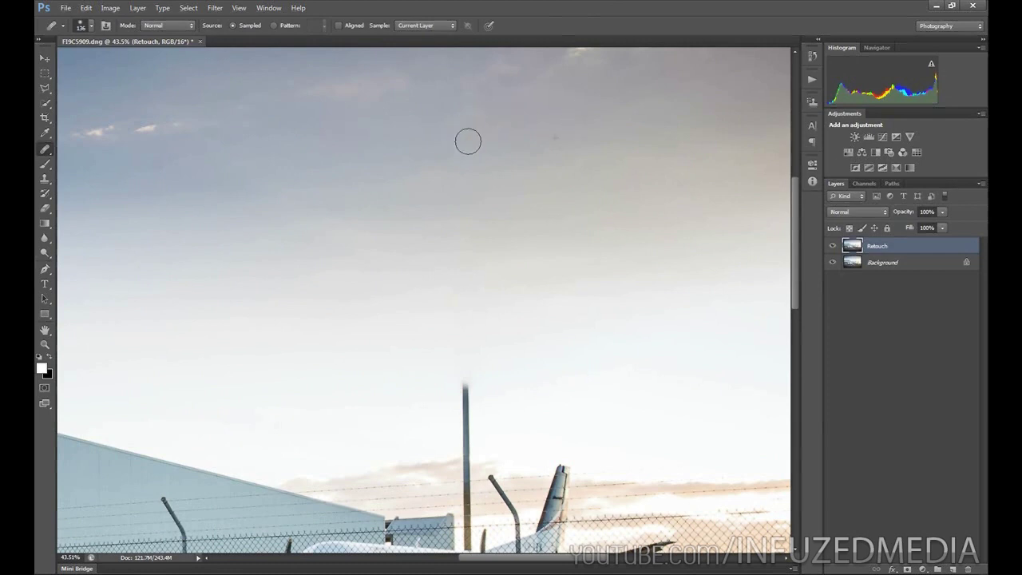
{"action": "left_click_drag", "start_coordinate": [511, 433], "coordinate": [516, 407]}
{"action": "scroll", "coordinate": [477, 451], "scroll_direction": "up", "scroll_amount": 1}
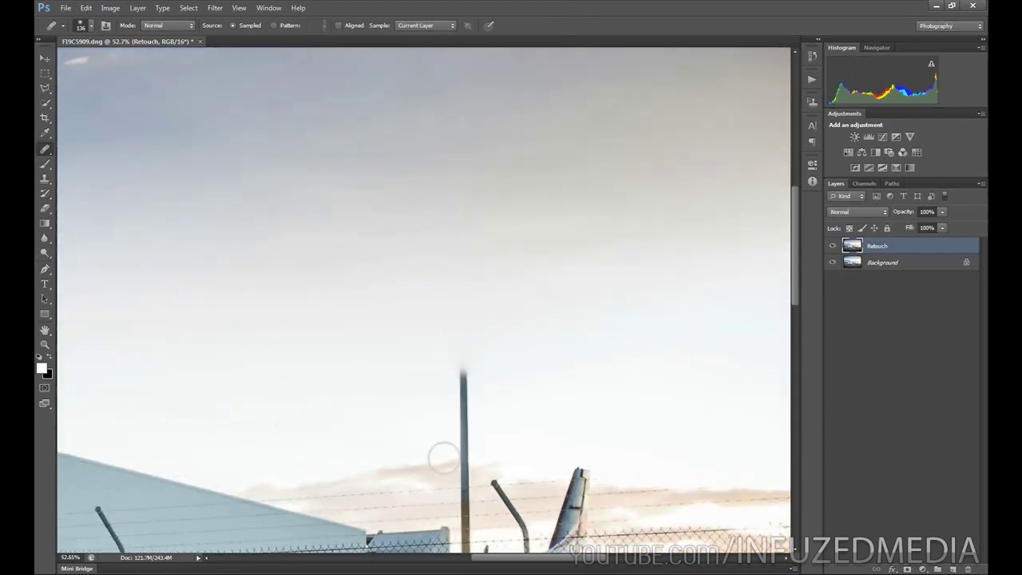
{"action": "left_click", "coordinate": [406, 220]}
{"action": "left_click", "coordinate": [467, 214]}
{"action": "left_click", "coordinate": [445, 127]}
{"action": "left_click", "coordinate": [390, 107]}
{"action": "left_click", "coordinate": [420, 246]}
{"action": "left_click", "coordinate": [473, 400]}
Heal away the tall pole's shaft from its upper end down to the top barbed wire, matching the wire and clouds.
{"action": "scroll", "coordinate": [474, 497], "scroll_direction": "up", "scroll_amount": 2}
{"action": "scroll", "coordinate": [475, 496], "scroll_direction": "up", "scroll_amount": 1}
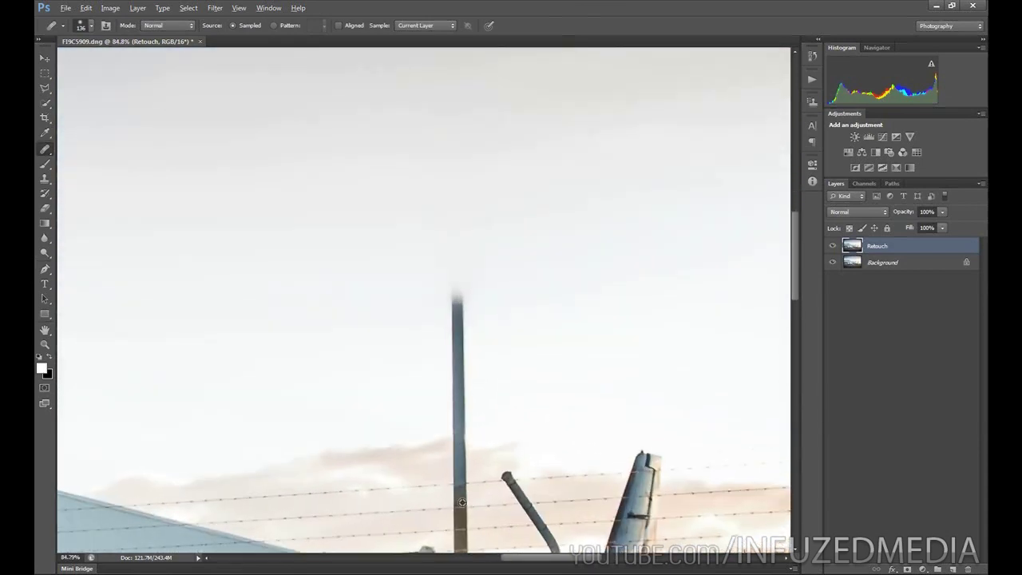
{"action": "scroll", "coordinate": [372, 490], "scroll_direction": "up", "scroll_amount": 2}
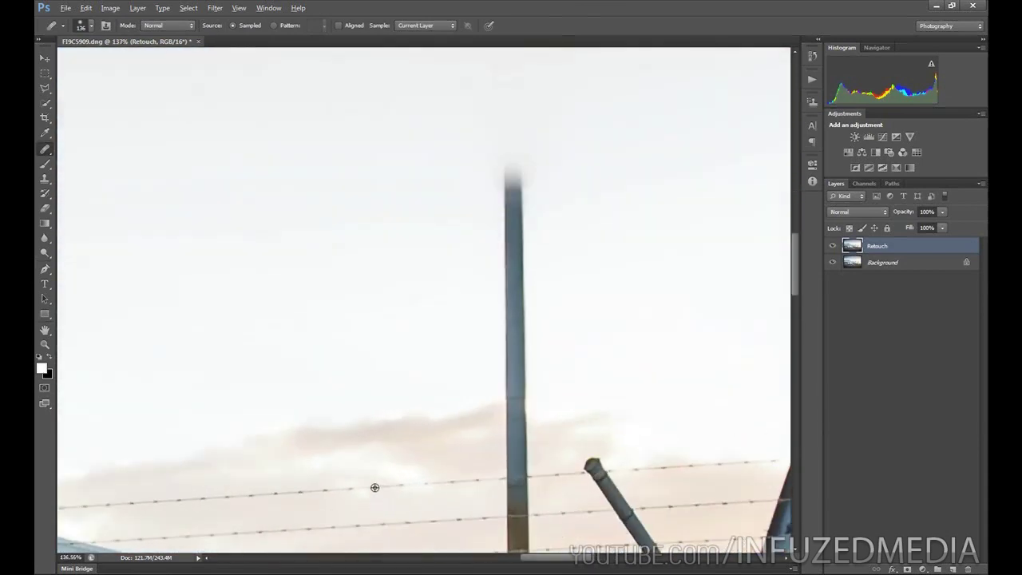
{"action": "left_click_drag", "start_coordinate": [498, 468], "coordinate": [511, 482]}
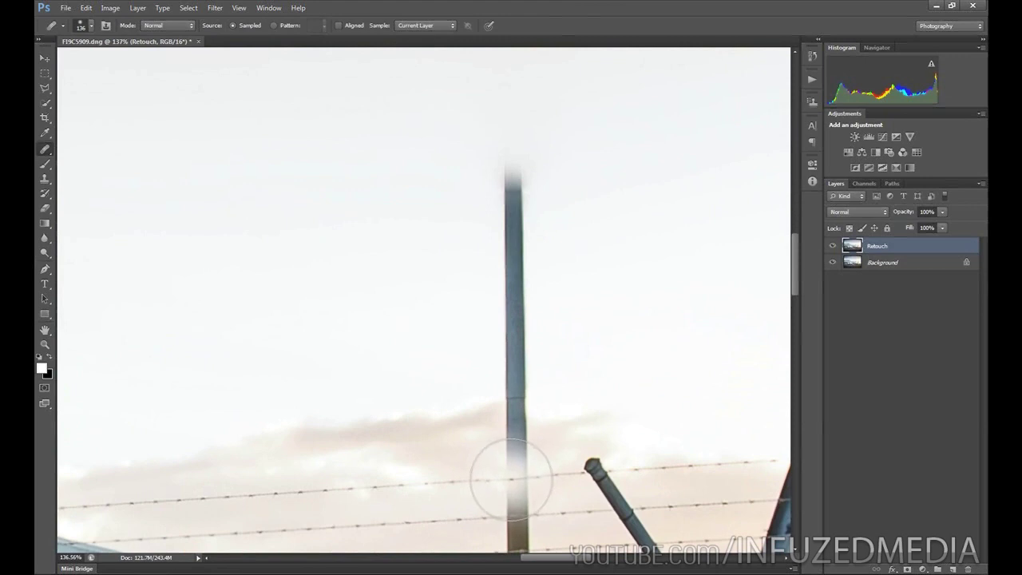
{"action": "mouse_move", "coordinate": [511, 479]}
{"action": "left_mouse_down"}
{"action": "mouse_move", "coordinate": [518, 152]}
{"action": "mouse_move", "coordinate": [514, 198]}
{"action": "mouse_move", "coordinate": [469, 148]}
{"action": "mouse_move", "coordinate": [437, 225]}
{"action": "mouse_move", "coordinate": [479, 262]}
{"action": "left_mouse_up"}
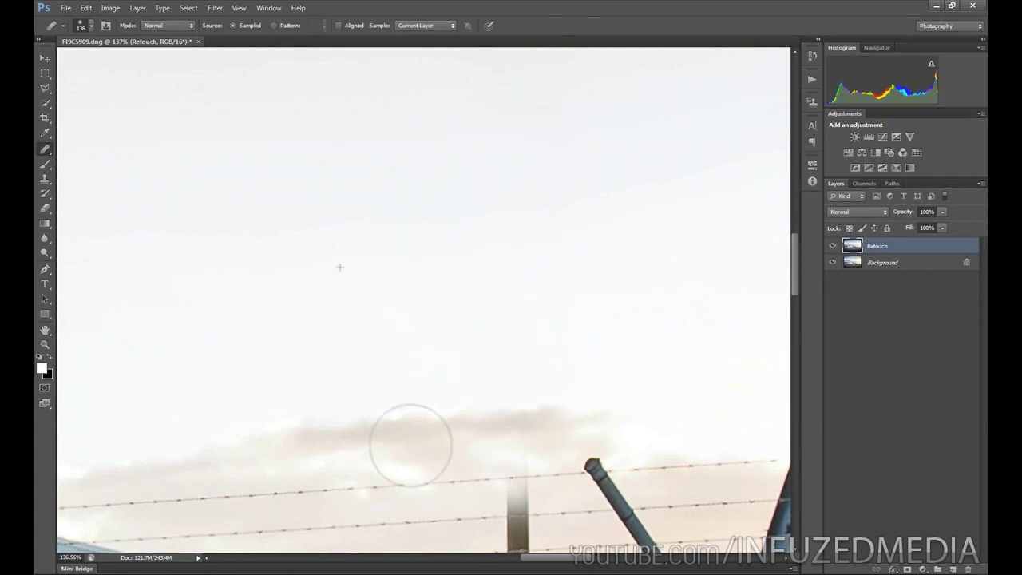
Reduce the Healing Brush size to 53 px for the pole section behind the barbed wires.
{"action": "left_click_drag", "start_coordinate": [387, 331], "coordinate": [380, 112]}
{"action": "right_click", "coordinate": [505, 368]}
{"action": "left_click", "coordinate": [549, 394]}
Try to heal the remaining pole upward from the fence's top edge using a sample beside the pole.
{"action": "left_click", "coordinate": [561, 311], "text": "alt"}
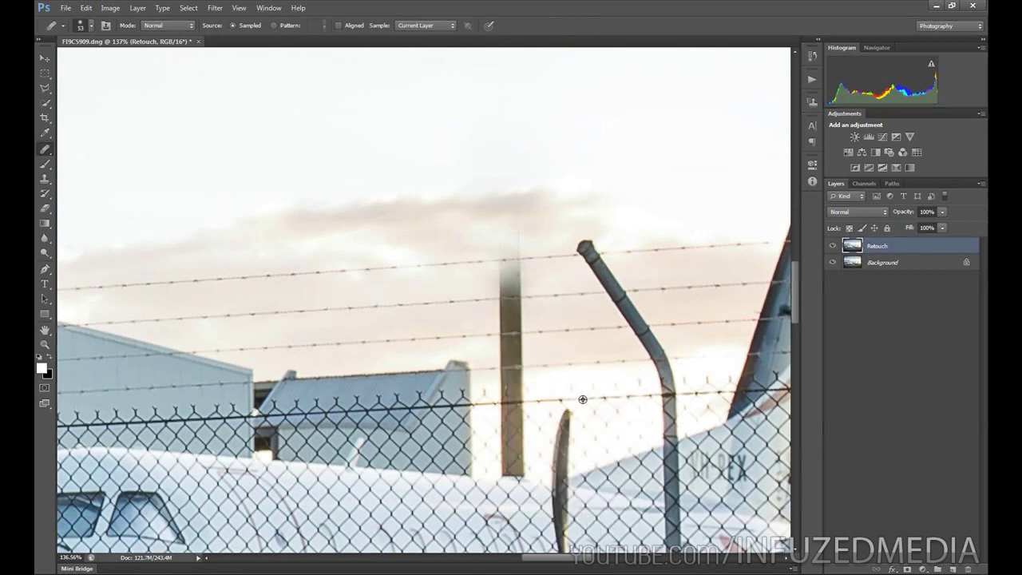
{"action": "left_click", "coordinate": [578, 399], "text": "alt"}
{"action": "mouse_move", "coordinate": [511, 403]}
{"action": "left_mouse_down"}
{"action": "mouse_move", "coordinate": [514, 361]}
{"action": "mouse_move", "coordinate": [506, 368]}
{"action": "mouse_move", "coordinate": [505, 334]}
{"action": "left_mouse_up"}
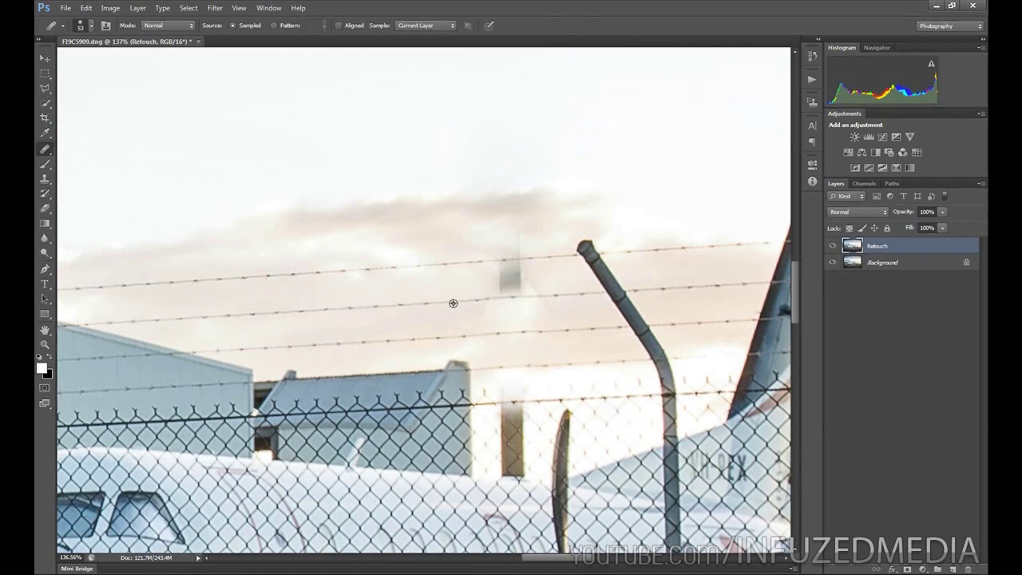
{"action": "key", "text": "ctrl+alt+z"}
Heal the pole across the barbed wires down to the chain-link fence's top edge, using samples that keep the wires continuous.
{"action": "left_click", "coordinate": [511, 296]}
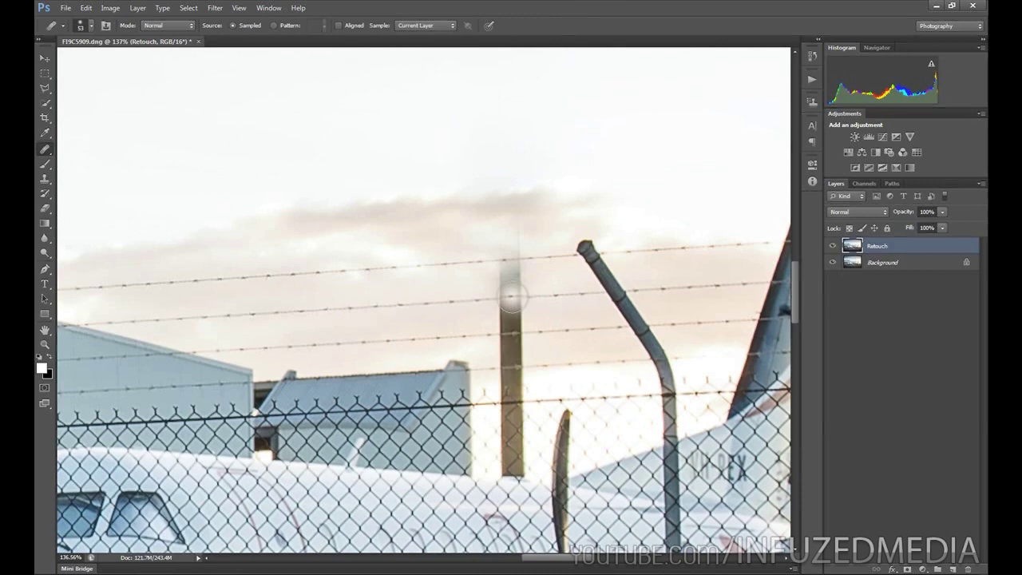
{"action": "mouse_move", "coordinate": [511, 297]}
{"action": "left_mouse_down"}
{"action": "mouse_move", "coordinate": [517, 225]}
{"action": "mouse_move", "coordinate": [507, 302]}
{"action": "mouse_move", "coordinate": [521, 312]}
{"action": "mouse_move", "coordinate": [512, 317]}
{"action": "mouse_move", "coordinate": [511, 351]}
{"action": "left_mouse_up"}
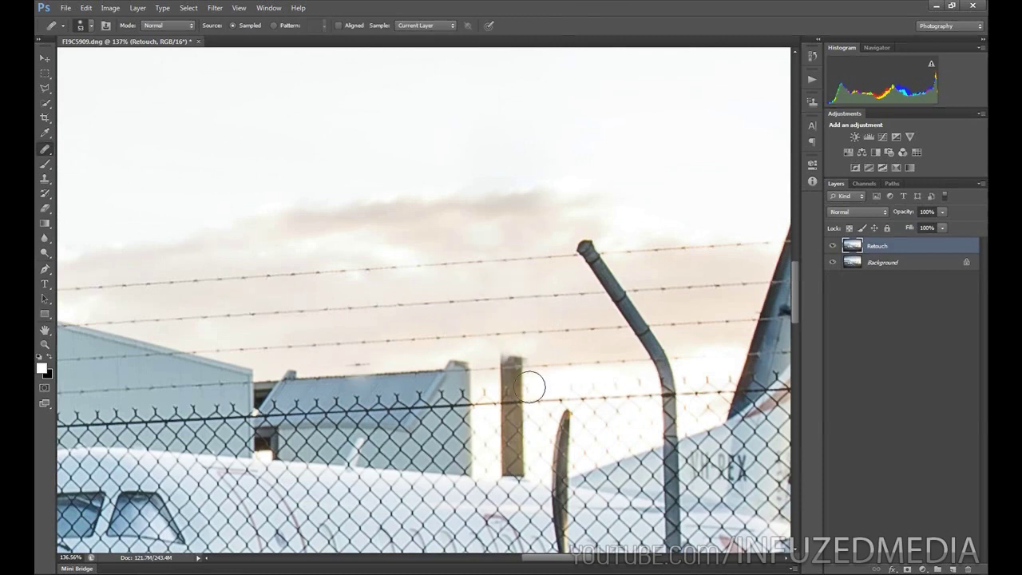
{"action": "left_click", "coordinate": [572, 364], "text": "alt"}
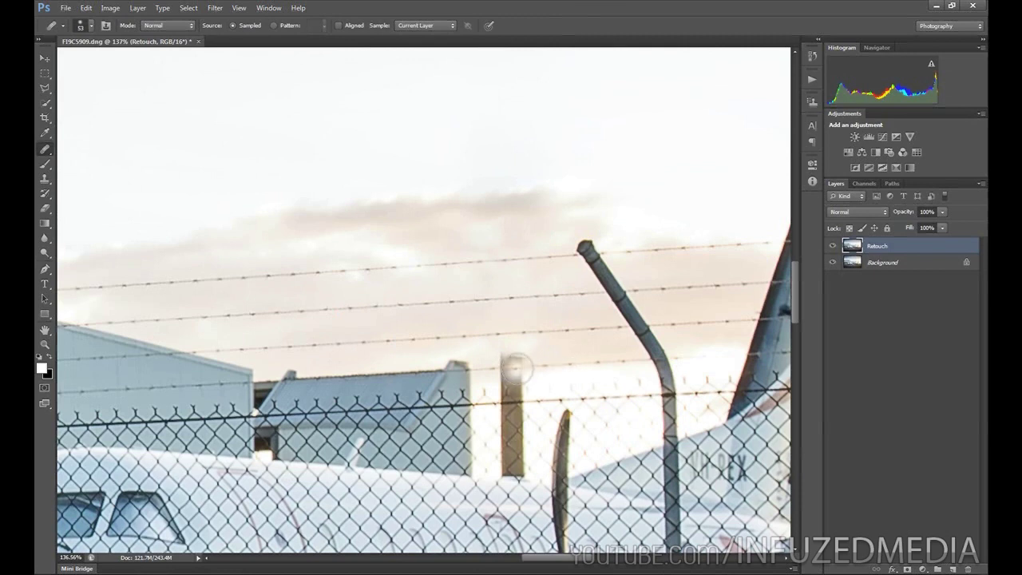
{"action": "mouse_move", "coordinate": [519, 366]}
{"action": "left_mouse_down"}
{"action": "mouse_move", "coordinate": [508, 383]}
{"action": "mouse_move", "coordinate": [518, 391]}
{"action": "left_mouse_up"}
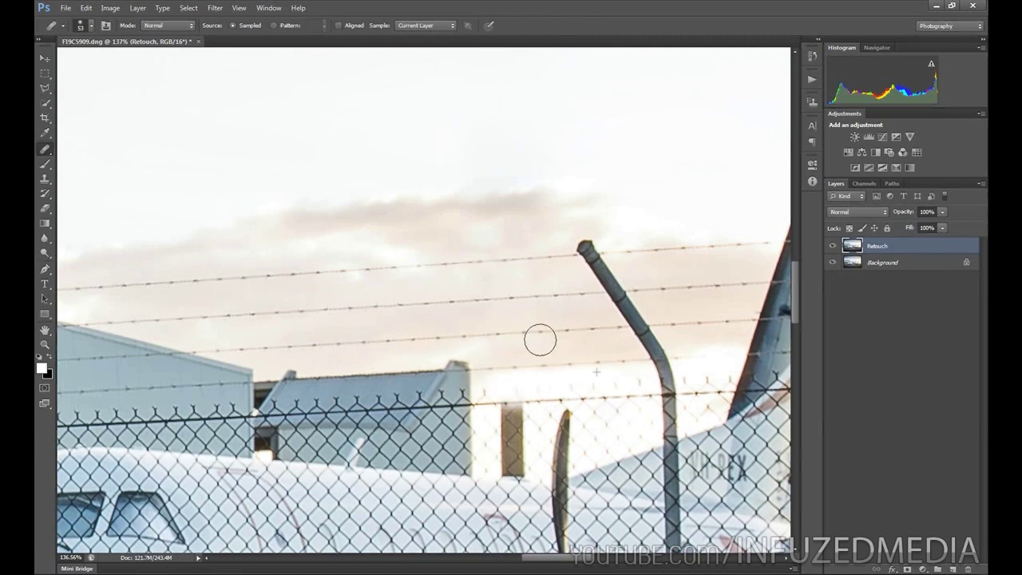
Remove the floodlight pole and its antenna above the hangar roof with the Healing Brush, keeping the roof edge clean.
{"action": "scroll", "coordinate": [548, 319], "scroll_direction": "down", "scroll_amount": 5}
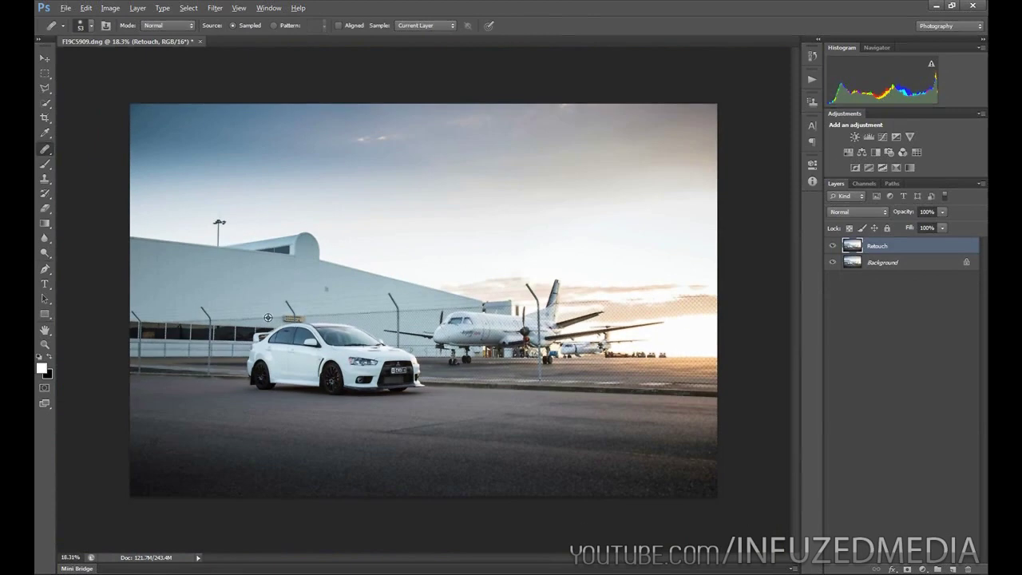
{"action": "scroll", "coordinate": [168, 217], "scroll_direction": "up", "scroll_amount": 5}
{"action": "left_click_drag", "start_coordinate": [168, 217], "coordinate": [447, 358]}
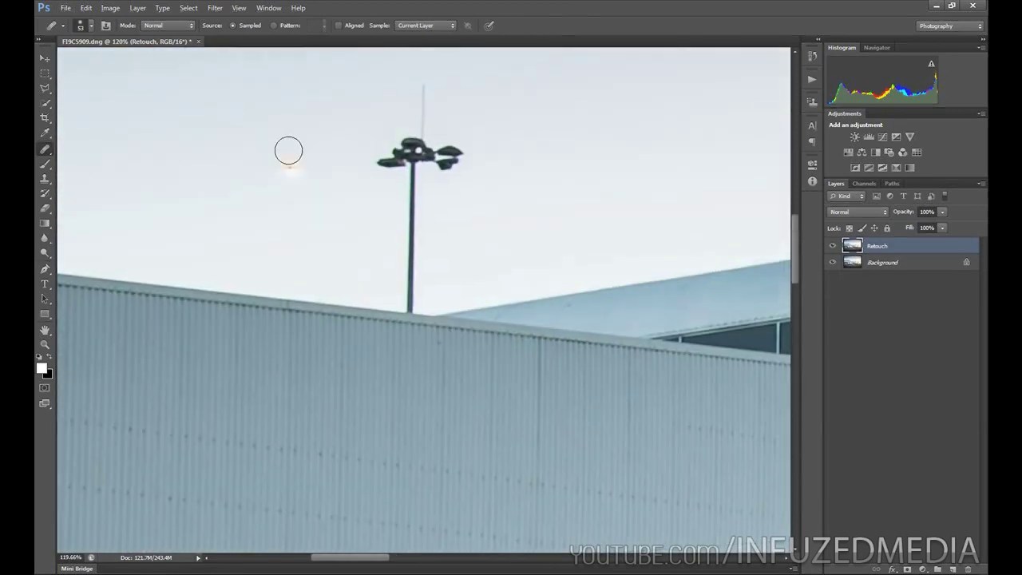
{"action": "left_click_drag", "start_coordinate": [422, 124], "coordinate": [411, 91]}
{"action": "mouse_move", "coordinate": [345, 151]}
{"action": "left_mouse_down"}
{"action": "mouse_move", "coordinate": [449, 155]}
{"action": "mouse_move", "coordinate": [371, 161]}
{"action": "mouse_move", "coordinate": [415, 181]}
{"action": "mouse_move", "coordinate": [513, 177]}
{"action": "mouse_move", "coordinate": [501, 208]}
{"action": "mouse_move", "coordinate": [365, 210]}
{"action": "left_mouse_up"}
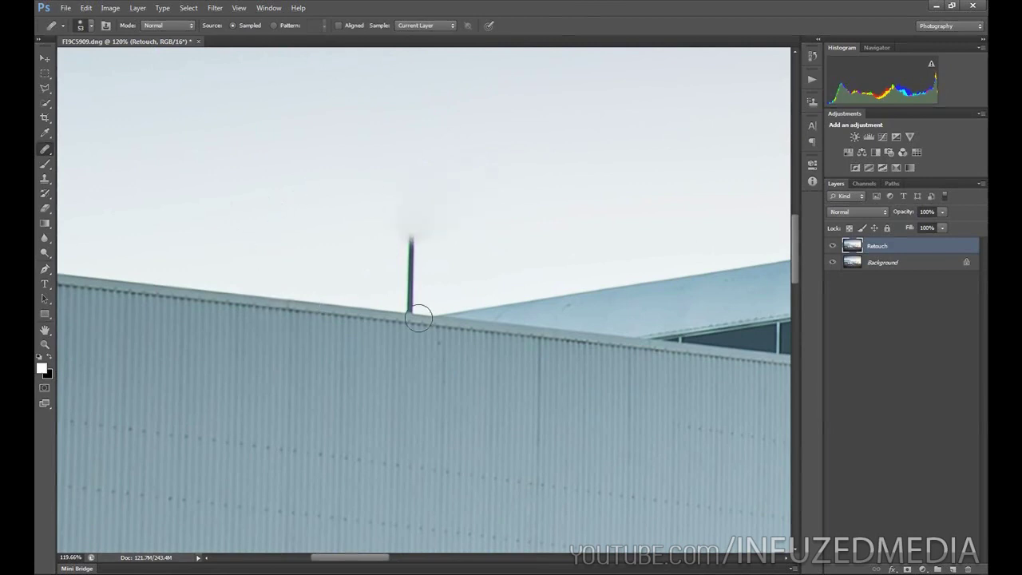
{"action": "mouse_move", "coordinate": [405, 313]}
{"action": "left_mouse_down"}
{"action": "mouse_move", "coordinate": [407, 244]}
{"action": "mouse_move", "coordinate": [406, 265]}
{"action": "left_mouse_up"}
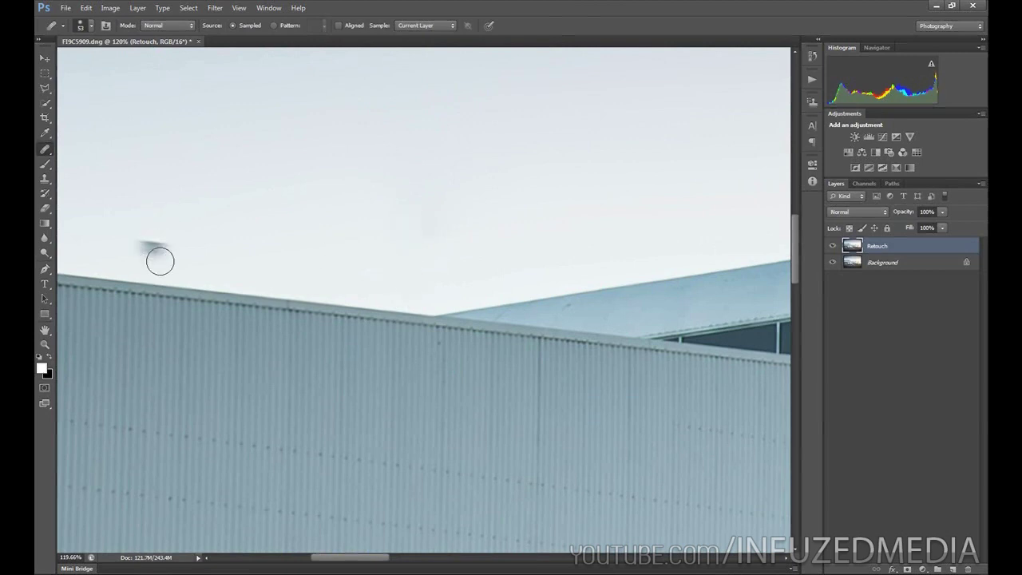
Compare the original Background layer on its own with the retouched image, viewing the whole photo.
{"action": "scroll", "coordinate": [188, 304], "scroll_direction": "down", "scroll_amount": 10}
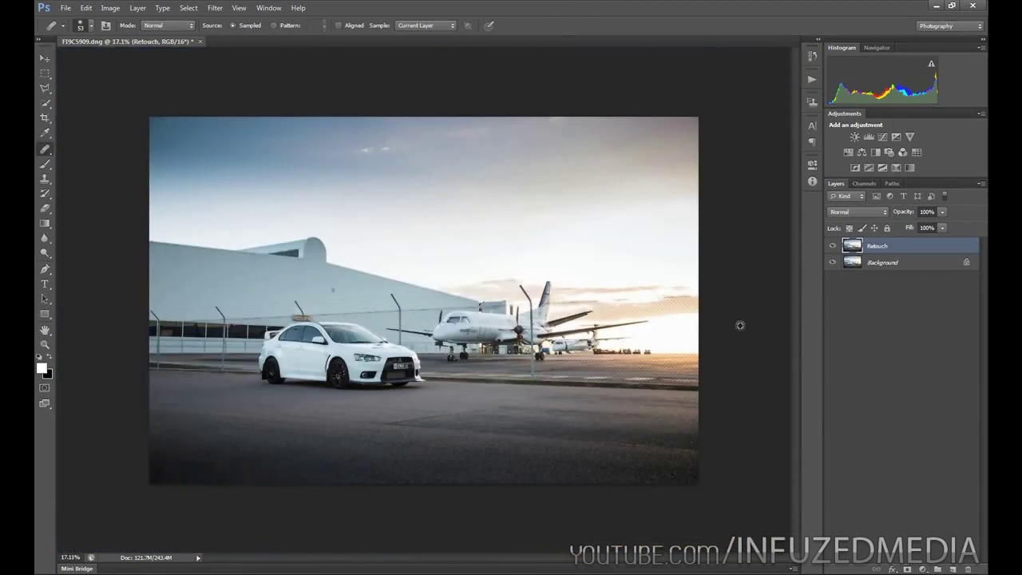
{"action": "left_click", "coordinate": [834, 264], "text": "alt"}
{"action": "left_click", "coordinate": [834, 264], "text": "alt"}
{"action": "left_click", "coordinate": [834, 265], "text": "alt"}
{"action": "left_click", "coordinate": [834, 265], "text": "alt"}
{"action": "left_click", "coordinate": [834, 264], "text": "alt"}
{"action": "left_click", "coordinate": [834, 264], "text": "alt"}
{"action": "left_click", "coordinate": [834, 264], "text": "alt"}
{"action": "left_click", "coordinate": [834, 264], "text": "alt"}
{"action": "left_click", "coordinate": [834, 264], "text": "alt"}
{"action": "left_click", "coordinate": [834, 265], "text": "alt"}
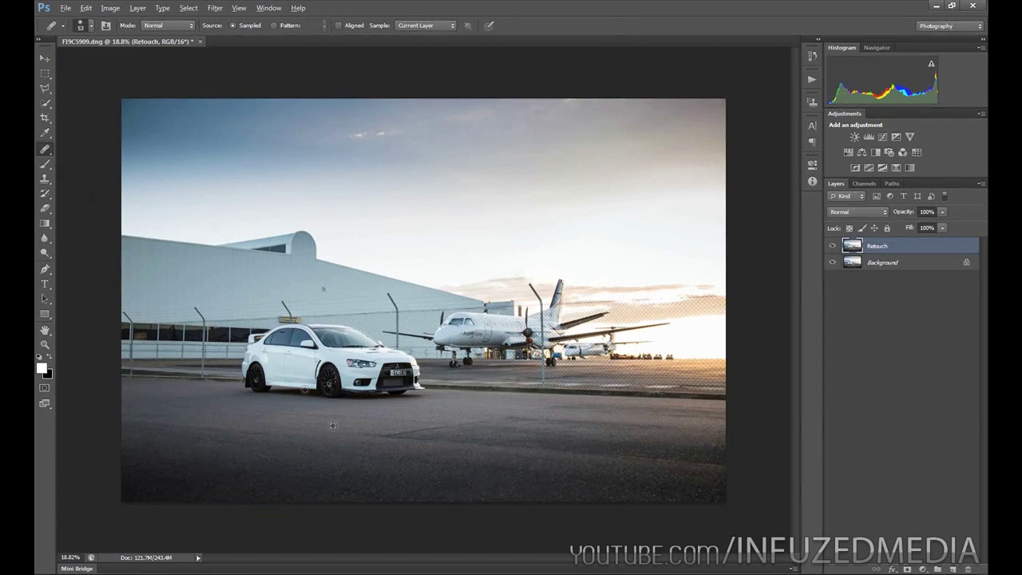
{"action": "scroll", "coordinate": [279, 403], "scroll_direction": "up", "scroll_amount": 1}
{"action": "scroll", "coordinate": [295, 414], "scroll_direction": "down", "scroll_amount": 1}
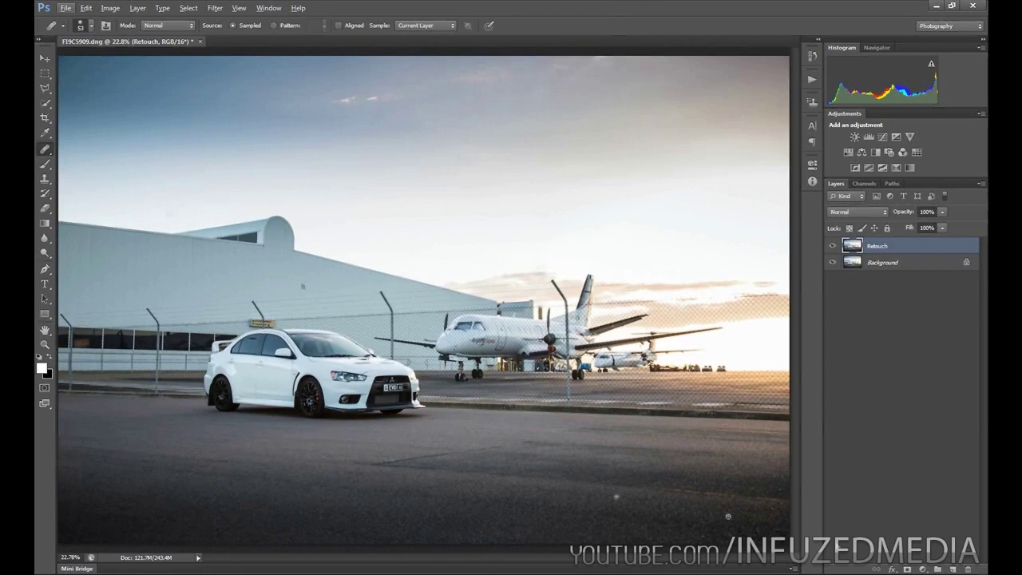
Add a Curves adjustment layer above Retouch and brighten the midtones with a point at input 160, output 175.
{"action": "left_click", "coordinate": [921, 569]}
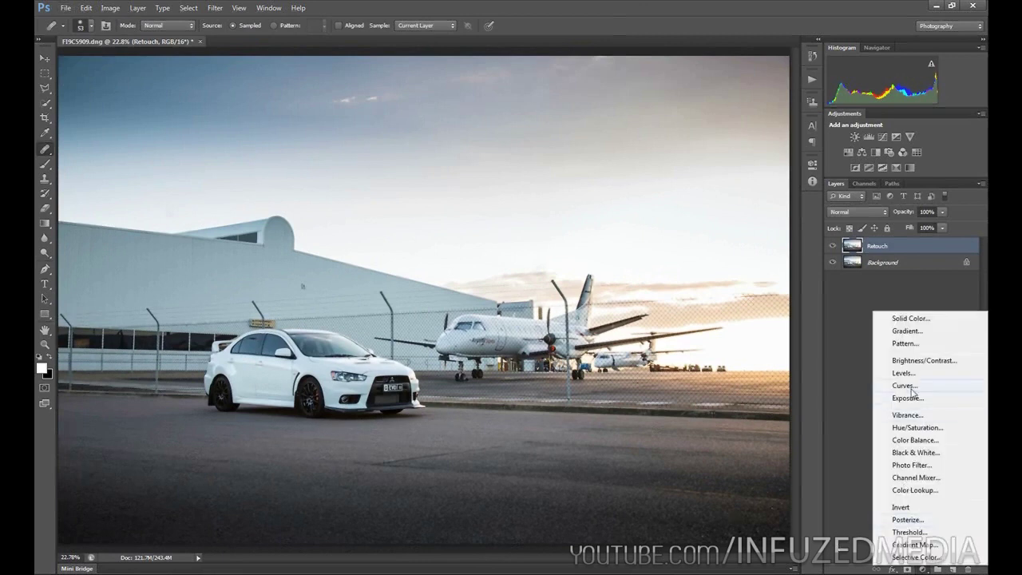
{"action": "left_click", "coordinate": [912, 387]}
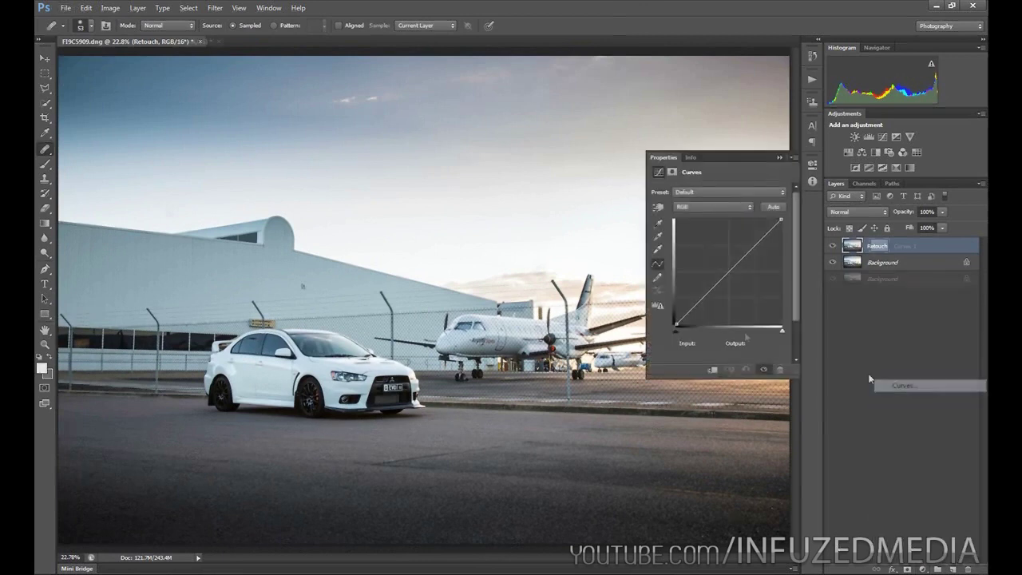
{"action": "left_click", "coordinate": [923, 569]}
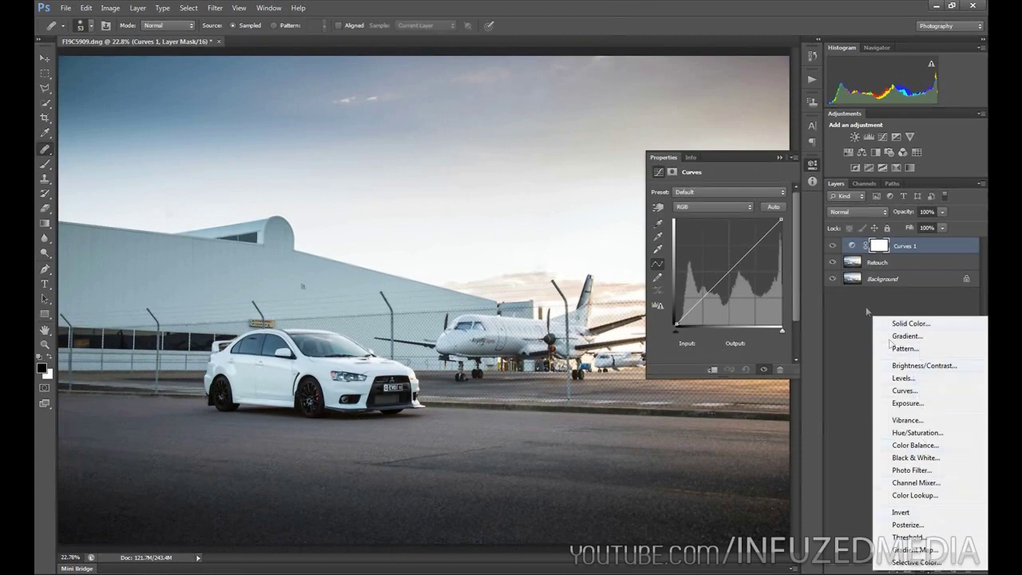
{"action": "left_click", "coordinate": [744, 256]}
{"action": "left_click", "coordinate": [747, 254]}
{"action": "left_click_drag", "start_coordinate": [747, 253], "coordinate": [741, 252]}
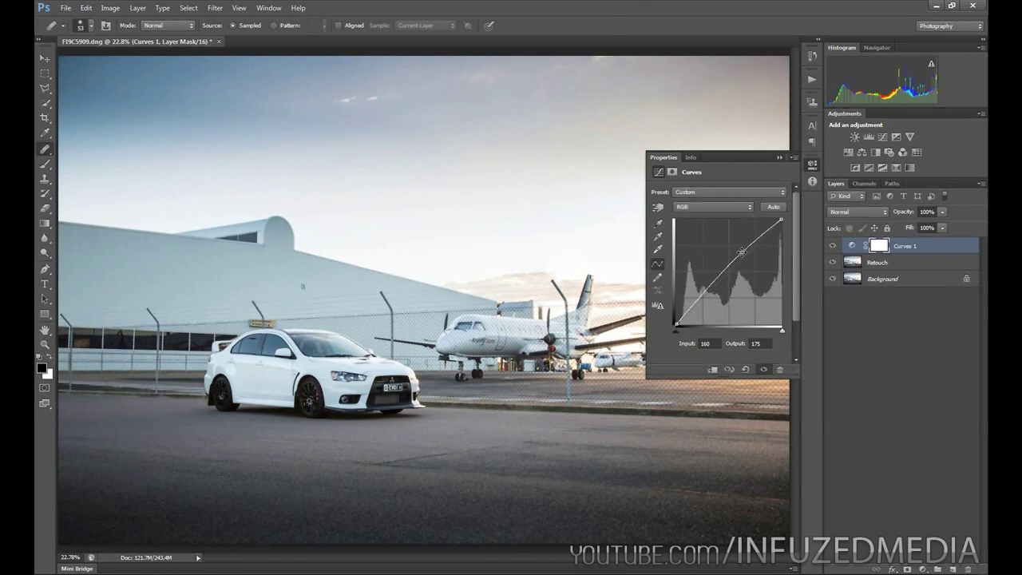
Invert the Curves layer's mask to black and ready the Brush tool with white as the foreground color.
{"action": "key", "text": "ctrl+i"}
{"action": "left_click", "coordinate": [50, 361]}
{"action": "key", "text": "x"}
{"action": "key", "text": "b"}
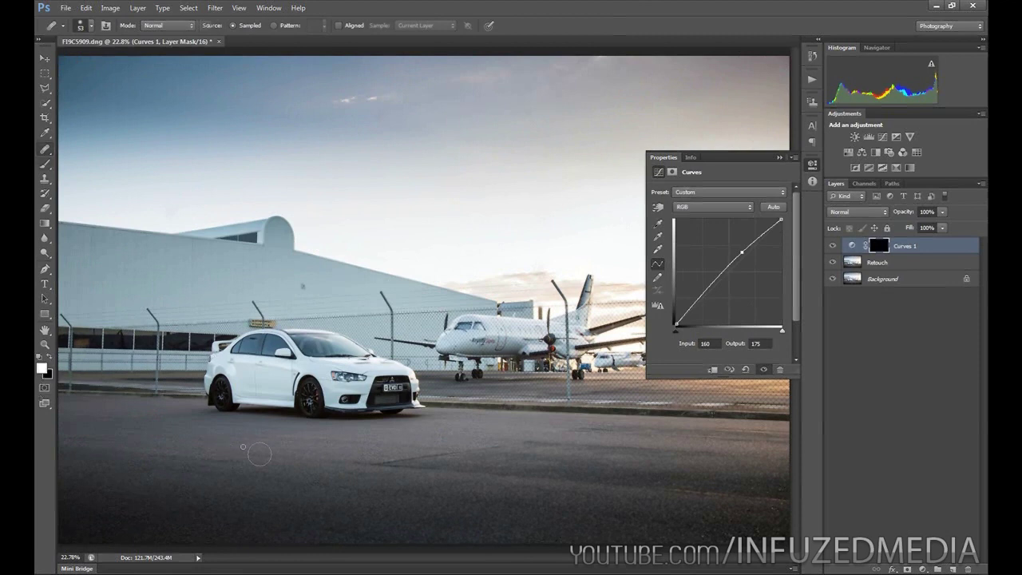
Paint white on the Curves mask over the road in front of the car with a soft 500 px brush at 100% opacity.
{"action": "right_click", "coordinate": [365, 433]}
{"action": "left_click_drag", "start_coordinate": [458, 449], "coordinate": [478, 452]}
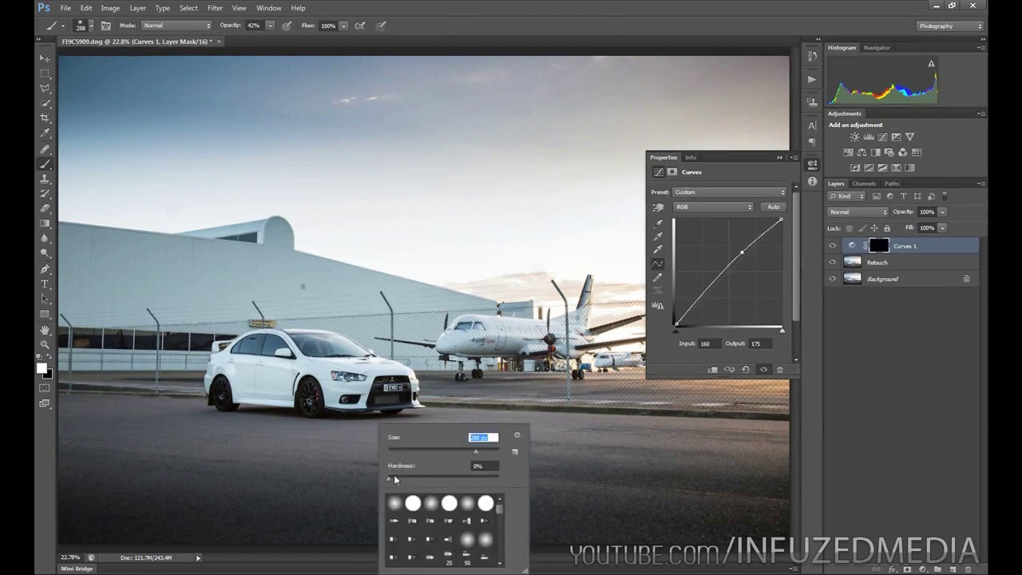
{"action": "left_click", "coordinate": [515, 5]}
{"action": "scroll", "coordinate": [388, 391], "scroll_direction": "up", "scroll_amount": 1}
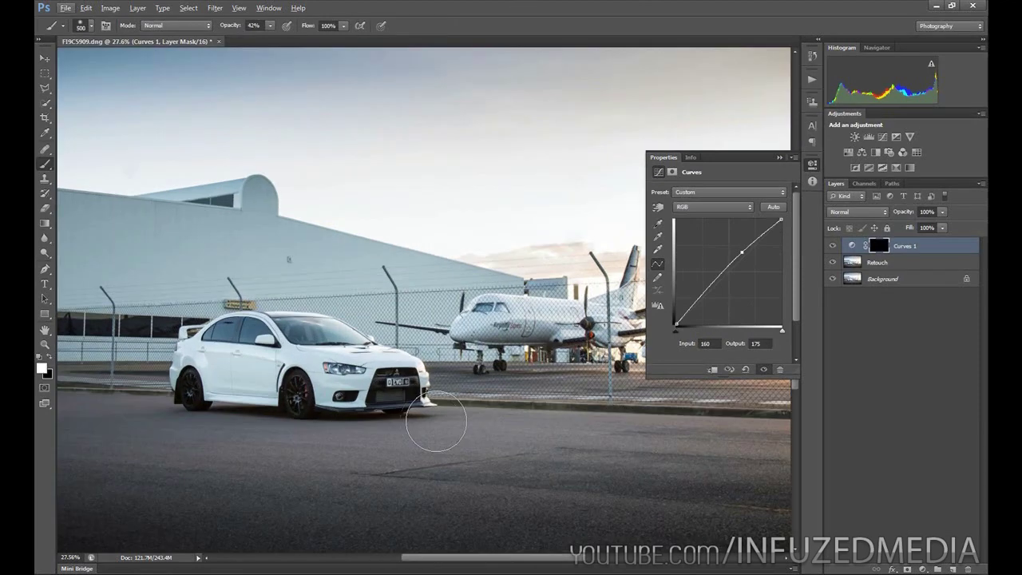
{"action": "key", "text": "bracketright"}
{"action": "key", "text": "bracketright"}
{"action": "key", "text": "bracketright"}
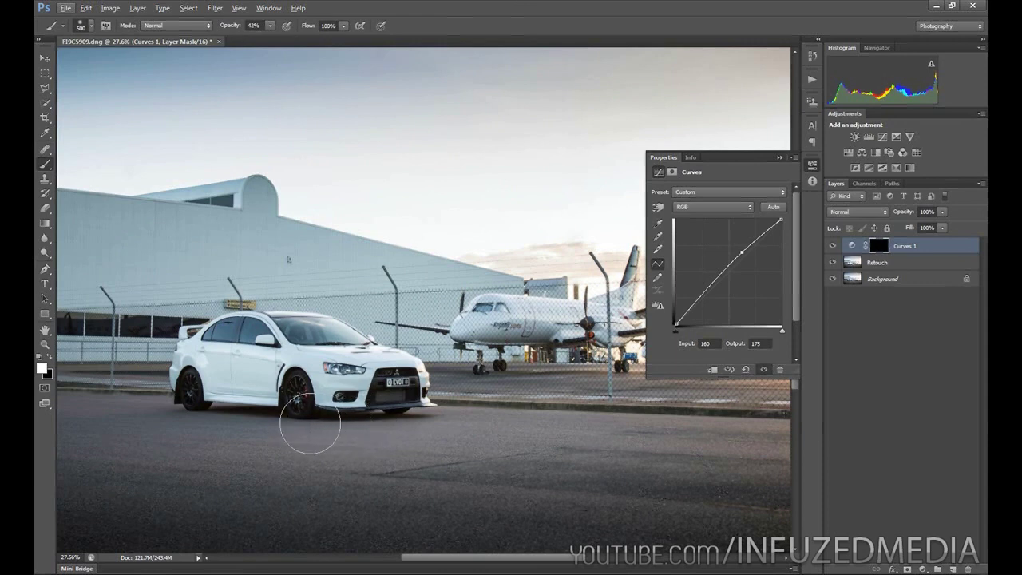
{"action": "left_click_drag", "start_coordinate": [231, 26], "coordinate": [280, 32]}
{"action": "mouse_move", "coordinate": [434, 421]}
{"action": "left_mouse_down"}
{"action": "mouse_move", "coordinate": [392, 426]}
{"action": "mouse_move", "coordinate": [171, 402]}
{"action": "mouse_move", "coordinate": [375, 420]}
{"action": "mouse_move", "coordinate": [318, 419]}
{"action": "left_mouse_up"}
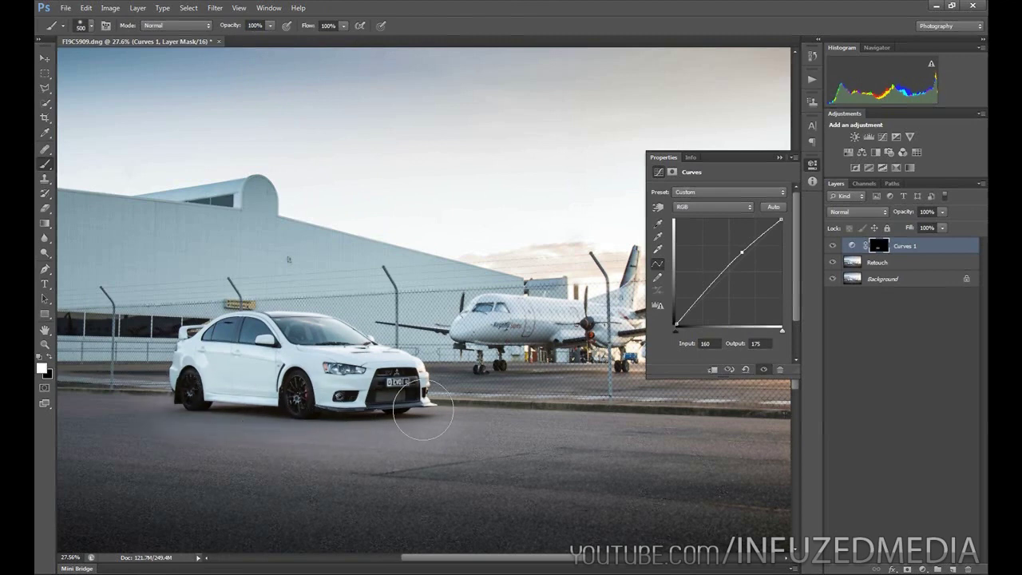
Paint black on the Curves mask over the car's wheels and lower bodywork with a 200 px brush to remove the brightening there.
{"action": "key", "text": "x"}
{"action": "key", "text": "bracketleft"}
{"action": "key", "text": "bracketleft"}
{"action": "key", "text": "bracketleft"}
{"action": "key", "text": "bracketleft"}
{"action": "left_click_drag", "start_coordinate": [192, 387], "coordinate": [195, 383]}
{"action": "mouse_move", "coordinate": [295, 398]}
{"action": "left_mouse_down"}
{"action": "mouse_move", "coordinate": [416, 396]}
{"action": "mouse_move", "coordinate": [391, 384]}
{"action": "left_mouse_up"}
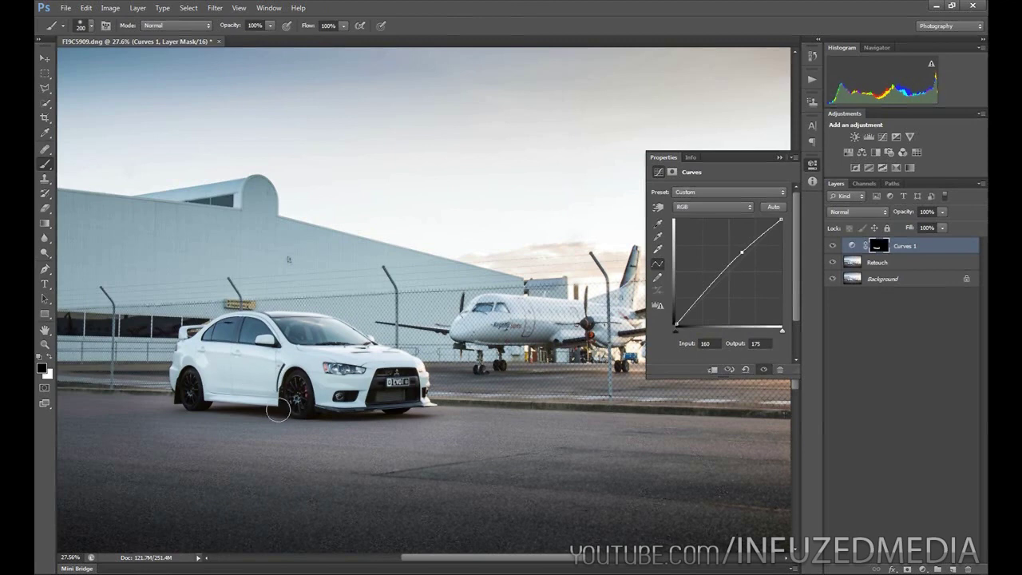
Compare the whole photo with and without the Curves 1 layer, and review that layer's curve settings.
{"action": "scroll", "coordinate": [277, 410], "scroll_direction": "down", "scroll_amount": 3}
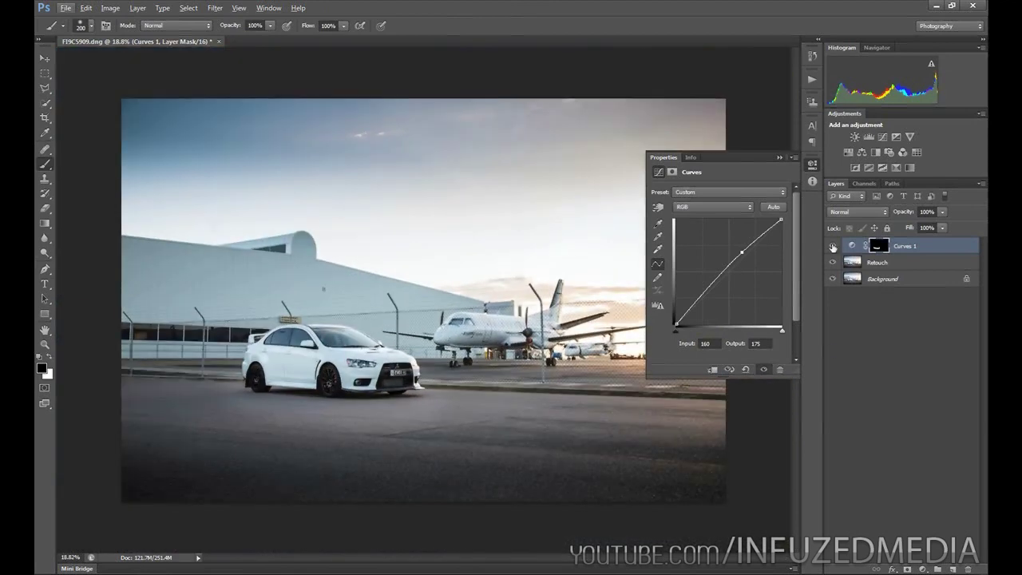
{"action": "left_click", "coordinate": [833, 248]}
{"action": "left_click", "coordinate": [833, 247]}
{"action": "left_click", "coordinate": [833, 245]}
{"action": "left_click", "coordinate": [832, 246]}
{"action": "left_click", "coordinate": [831, 245]}
{"action": "left_click", "coordinate": [830, 245]}
{"action": "left_click", "coordinate": [831, 245]}
{"action": "left_click", "coordinate": [831, 245]}
{"action": "left_click", "coordinate": [831, 246]}
{"action": "left_click", "coordinate": [831, 245]}
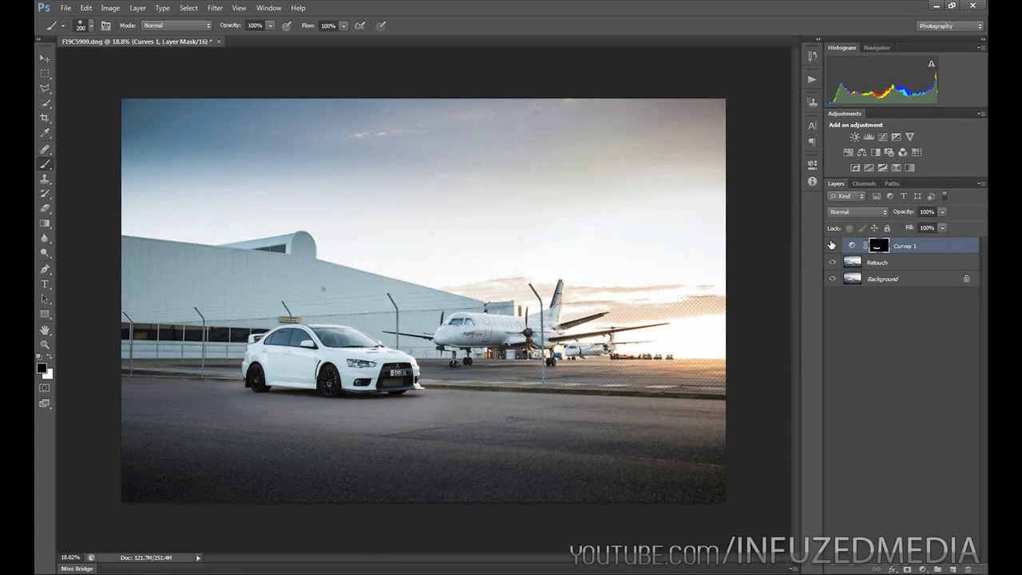
{"action": "left_click", "coordinate": [830, 245]}
{"action": "left_click", "coordinate": [830, 245]}
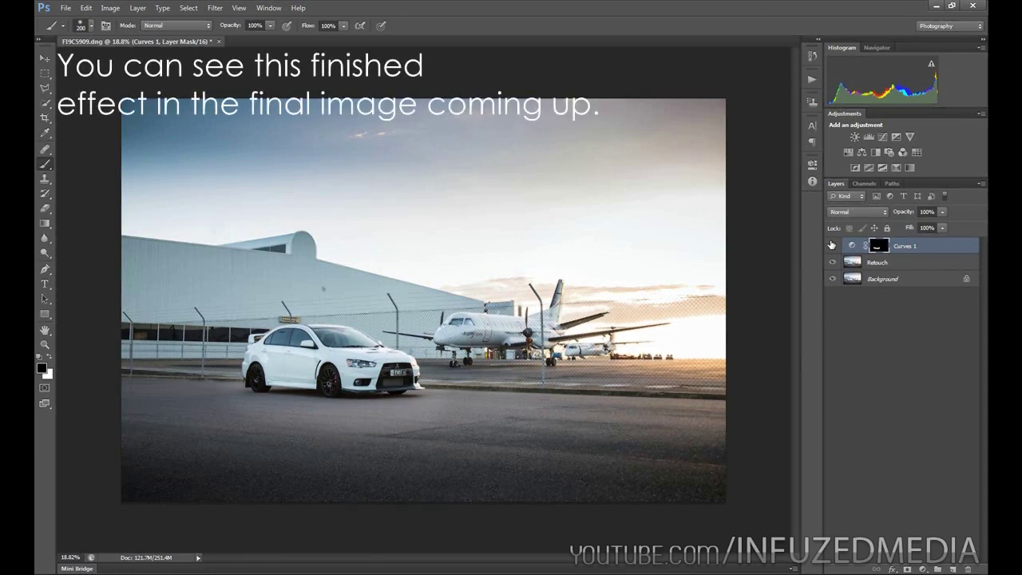
{"action": "left_click", "coordinate": [831, 245]}
{"action": "left_click", "coordinate": [831, 245]}
{"action": "left_click", "coordinate": [831, 245]}
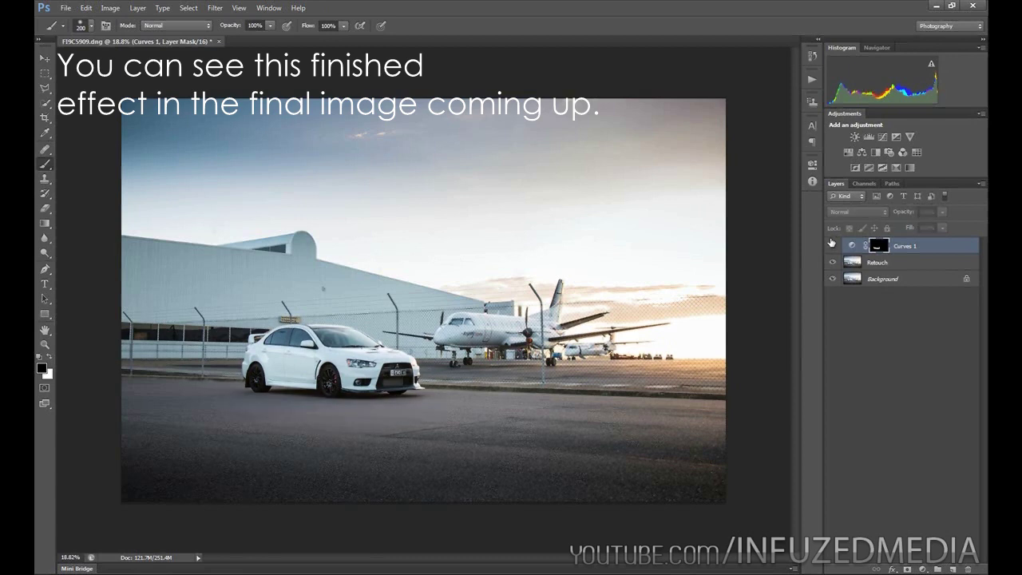
{"action": "left_click", "coordinate": [831, 243]}
{"action": "left_click", "coordinate": [831, 243]}
{"action": "left_click", "coordinate": [831, 242]}
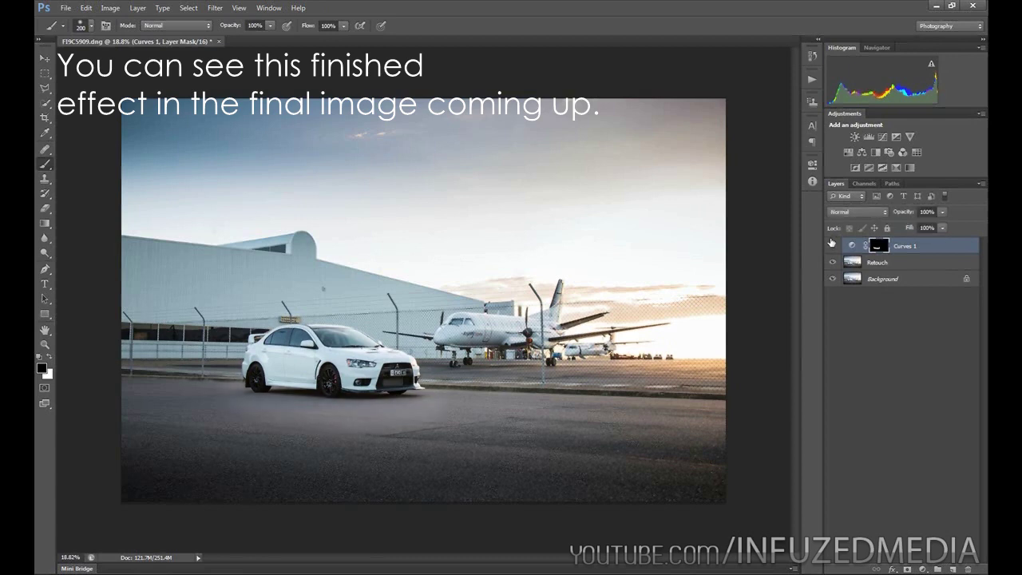
{"action": "double_click", "coordinate": [851, 245]}
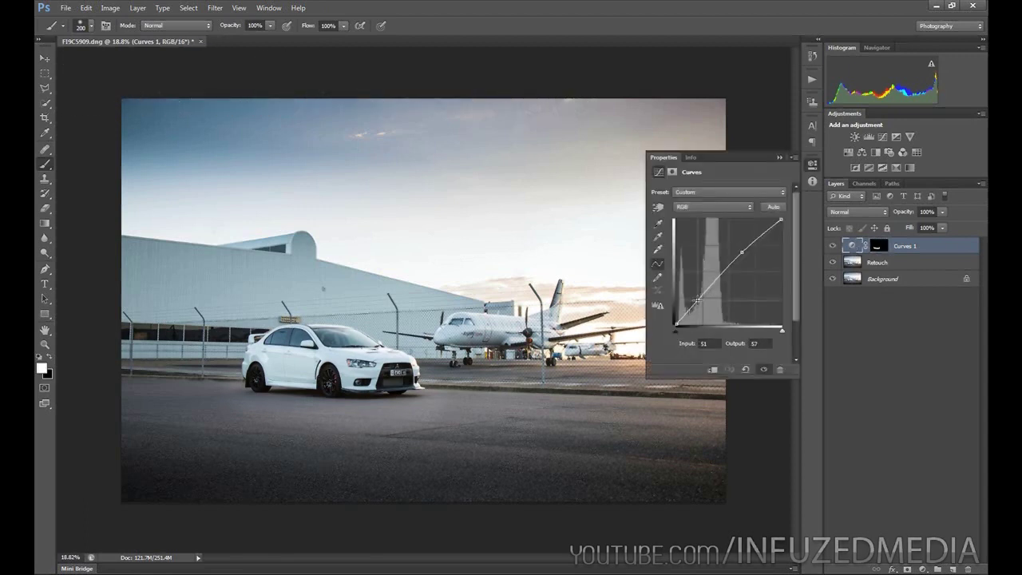
{"action": "left_click", "coordinate": [775, 158]}
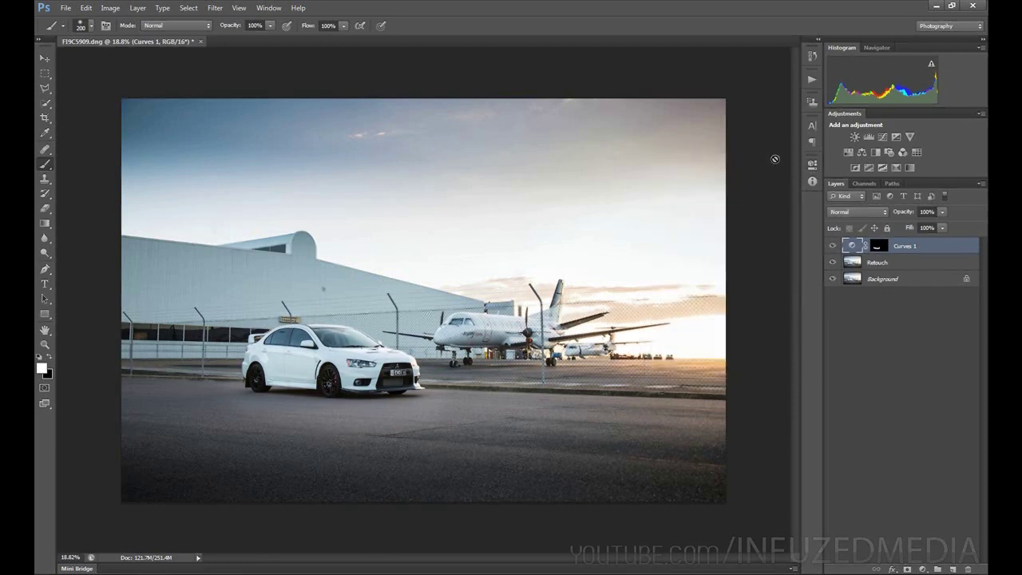